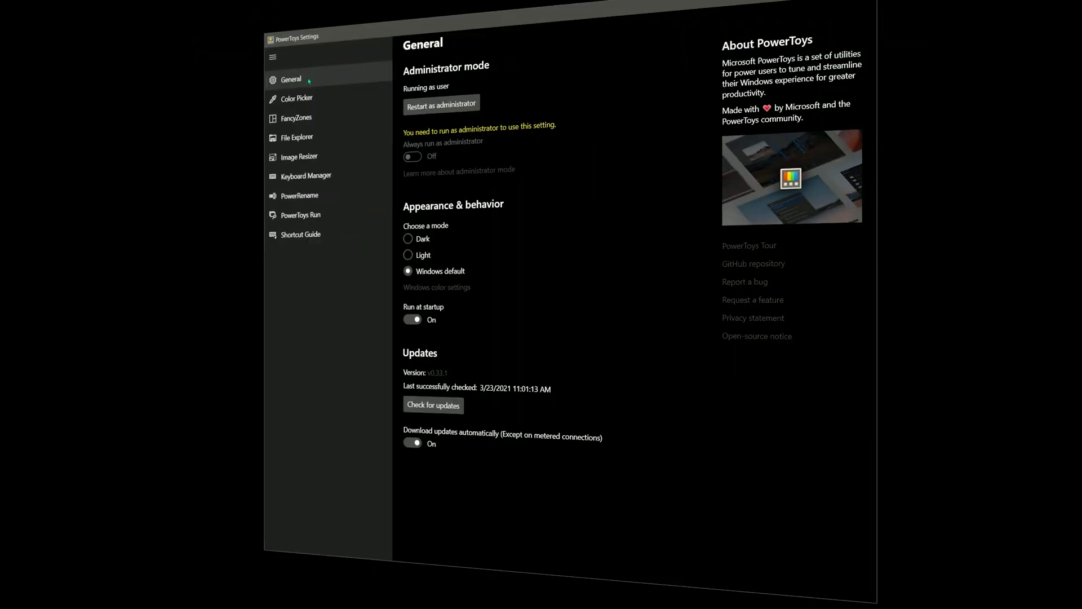
Step through the Color Picker, FancyZones, File Explorer, Image Resizer, Keyboard Manager and PowerRename settings pages.
{"action": "left_click", "coordinate": [305, 100]}
{"action": "left_click", "coordinate": [290, 117]}
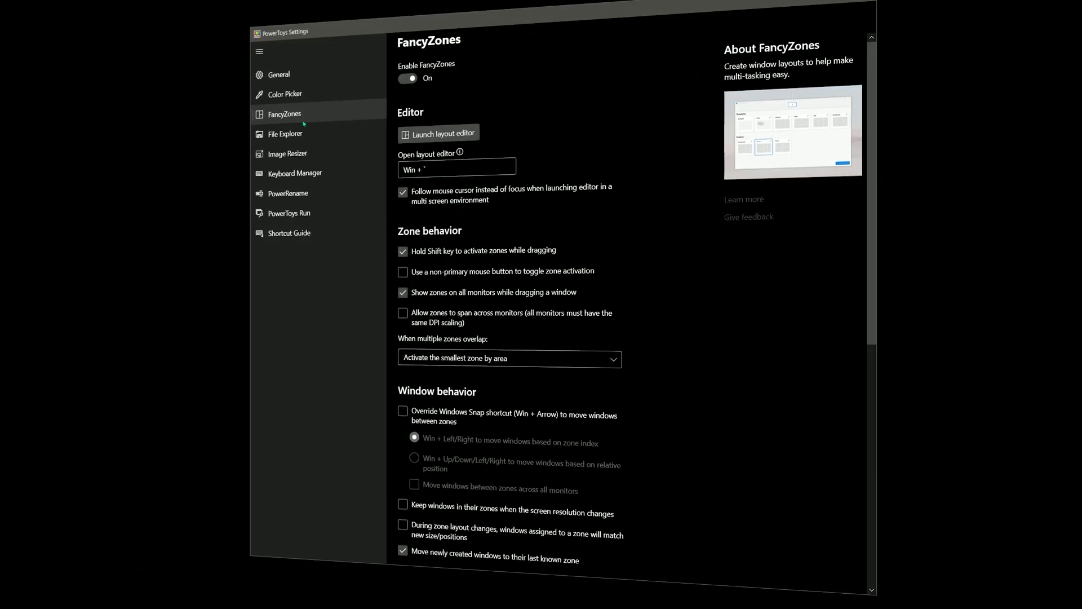
{"action": "left_click", "coordinate": [298, 138]}
{"action": "left_click", "coordinate": [298, 153]}
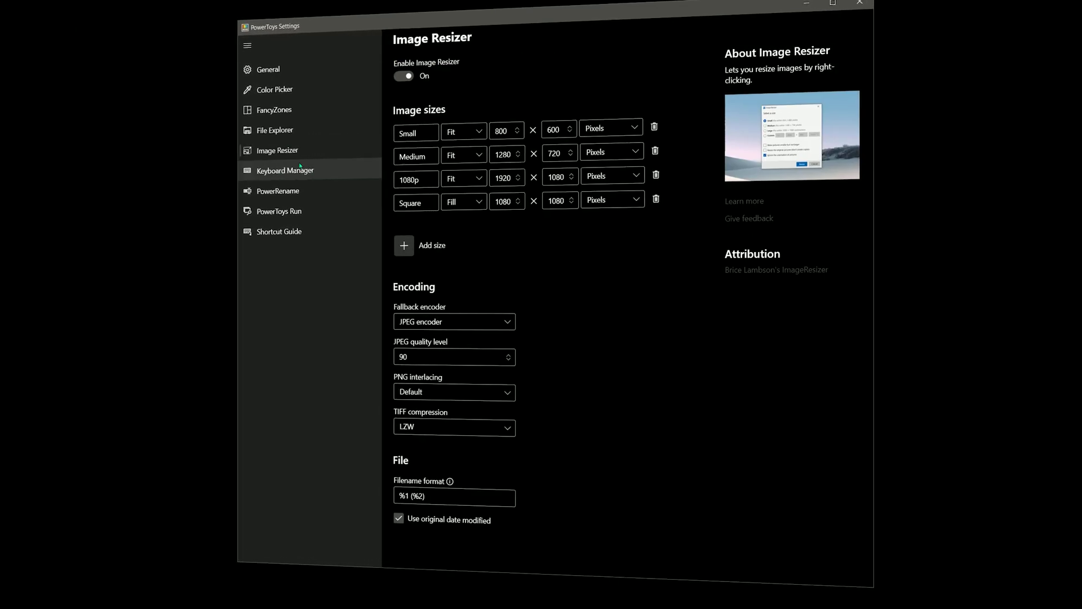
{"action": "left_click", "coordinate": [300, 173]}
{"action": "left_click", "coordinate": [293, 191]}
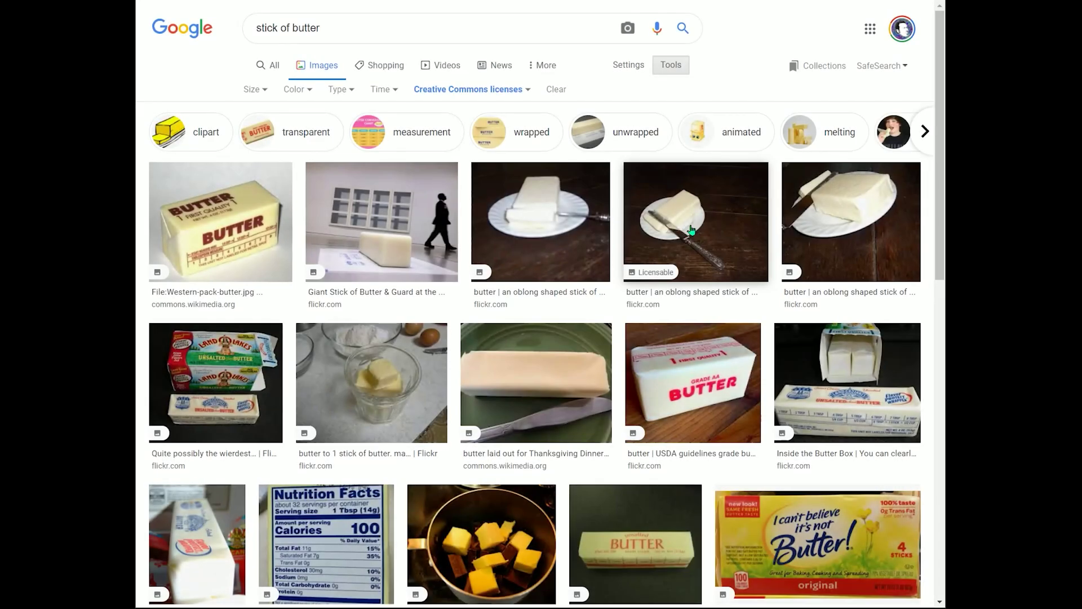
Preview the butter-on-plate photo, open its Flickr page and bring up its download size options.
{"action": "left_click", "coordinate": [689, 227]}
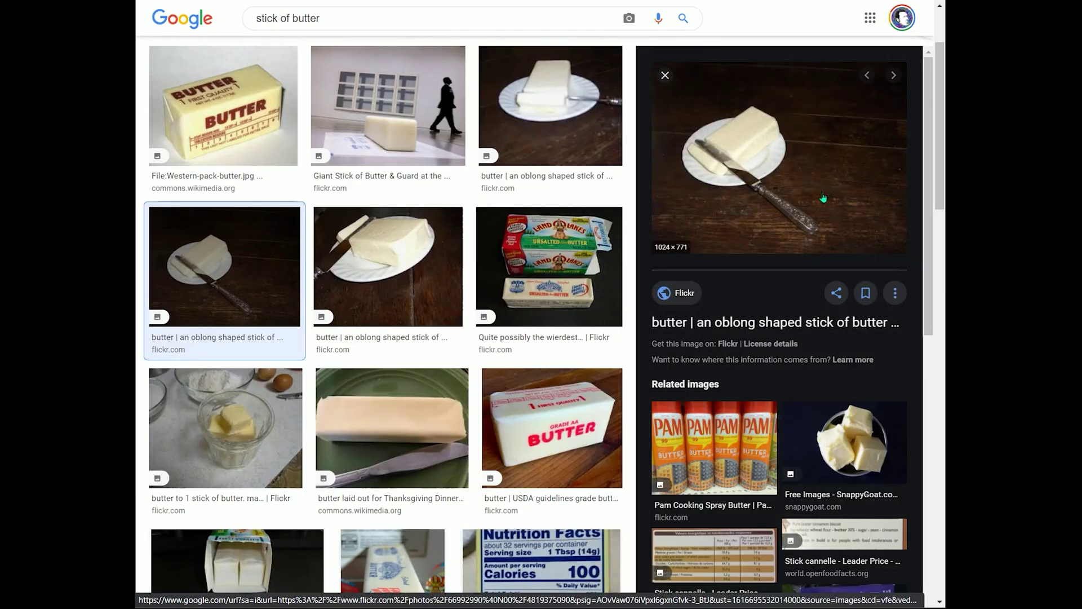
{"action": "left_click", "coordinate": [824, 196]}
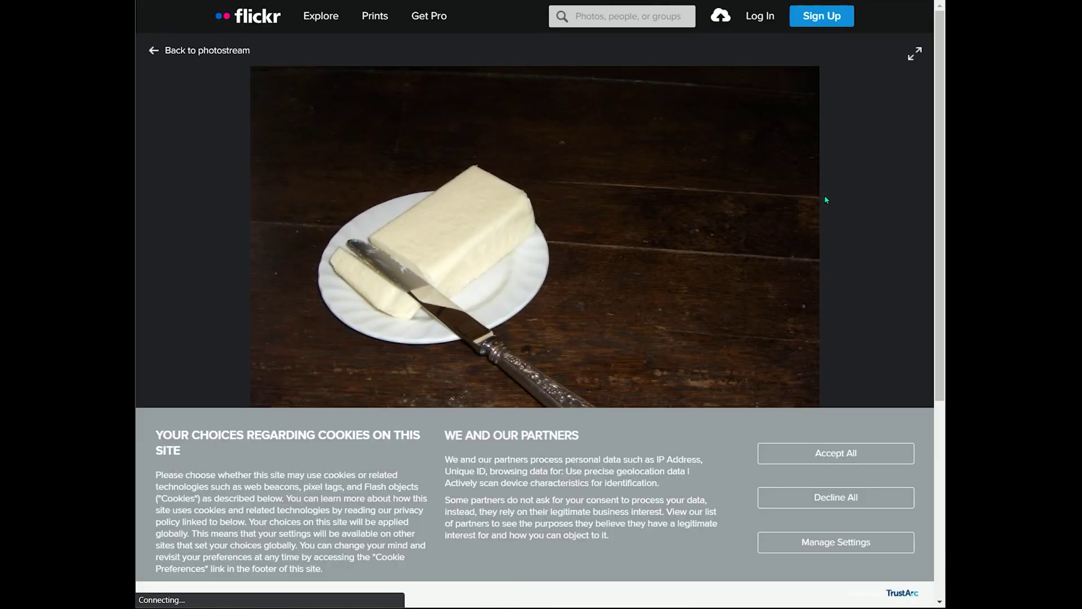
{"action": "left_click", "coordinate": [899, 508]}
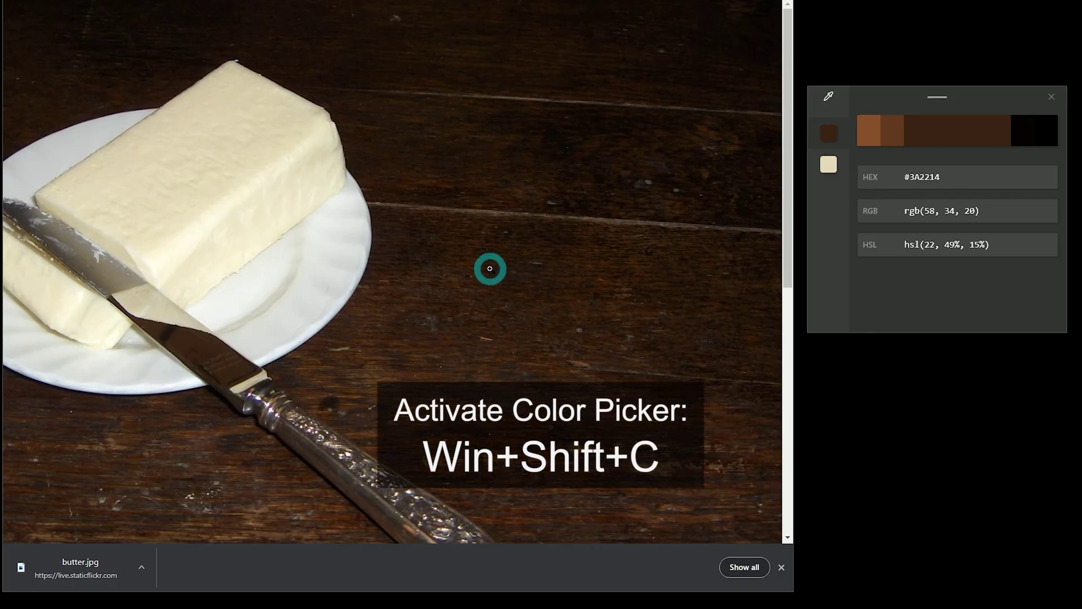
Sample the dark brown wood, the plate's off-white and light grey, and the table's #362015.
{"action": "left_click", "coordinate": [411, 331]}
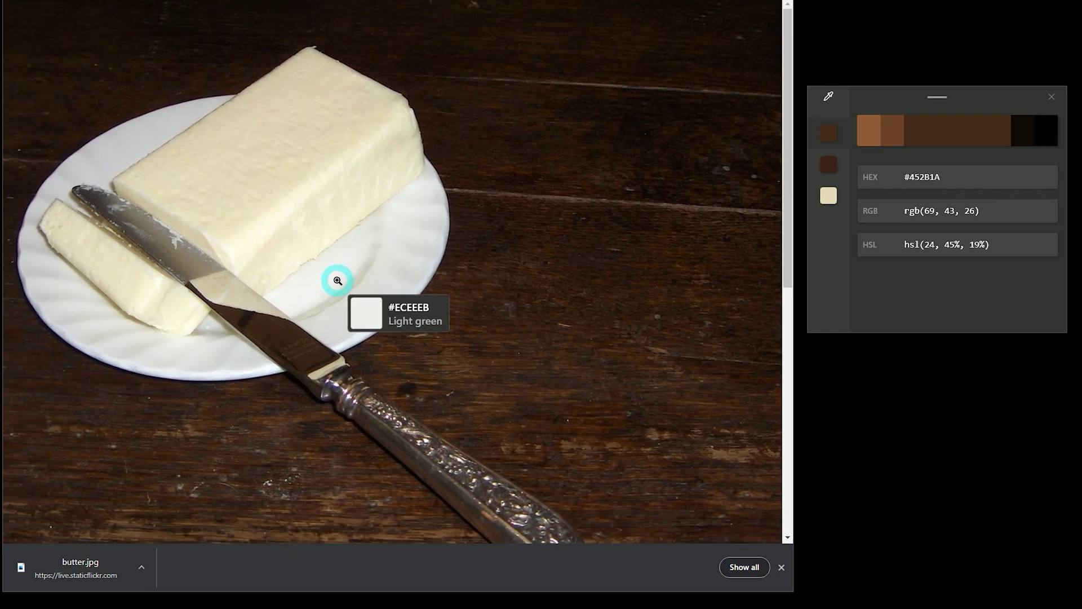
{"action": "left_click", "coordinate": [342, 278]}
{"action": "left_click", "coordinate": [349, 283]}
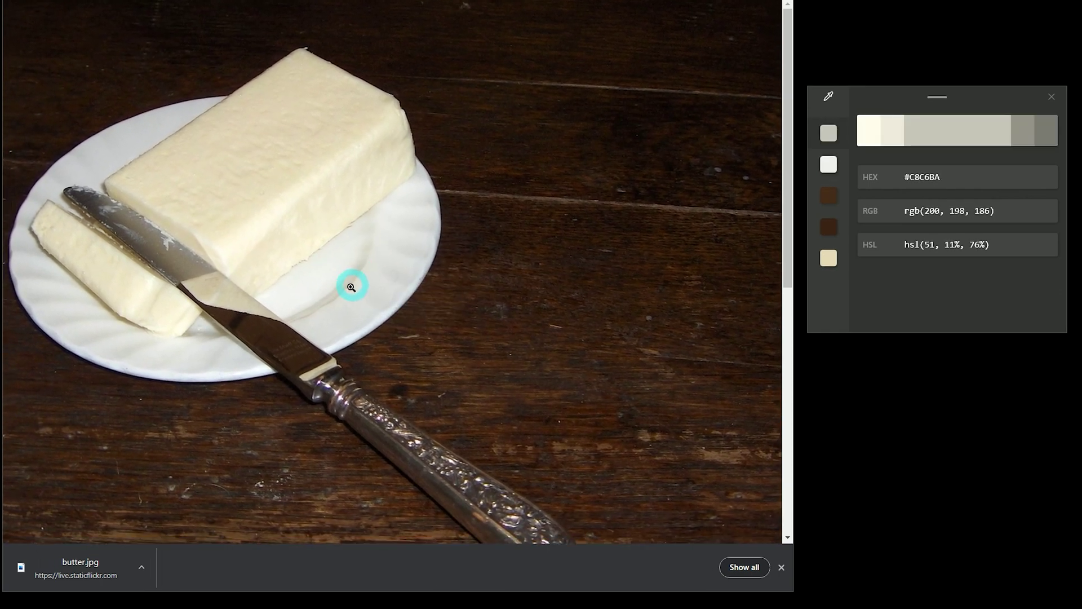
{"action": "left_click", "coordinate": [304, 312]}
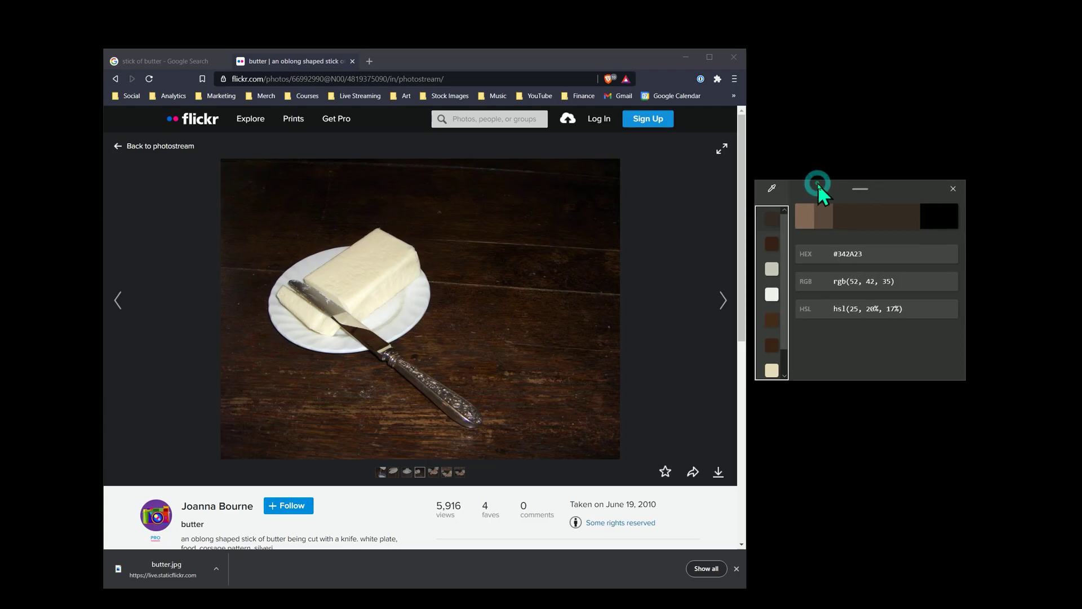
Drag the Color Picker panel across onto the top-left monitor.
{"action": "left_click_drag", "start_coordinate": [537, 122], "coordinate": [412, 192]}
{"action": "left_click_drag", "start_coordinate": [756, 219], "coordinate": [834, 190]}
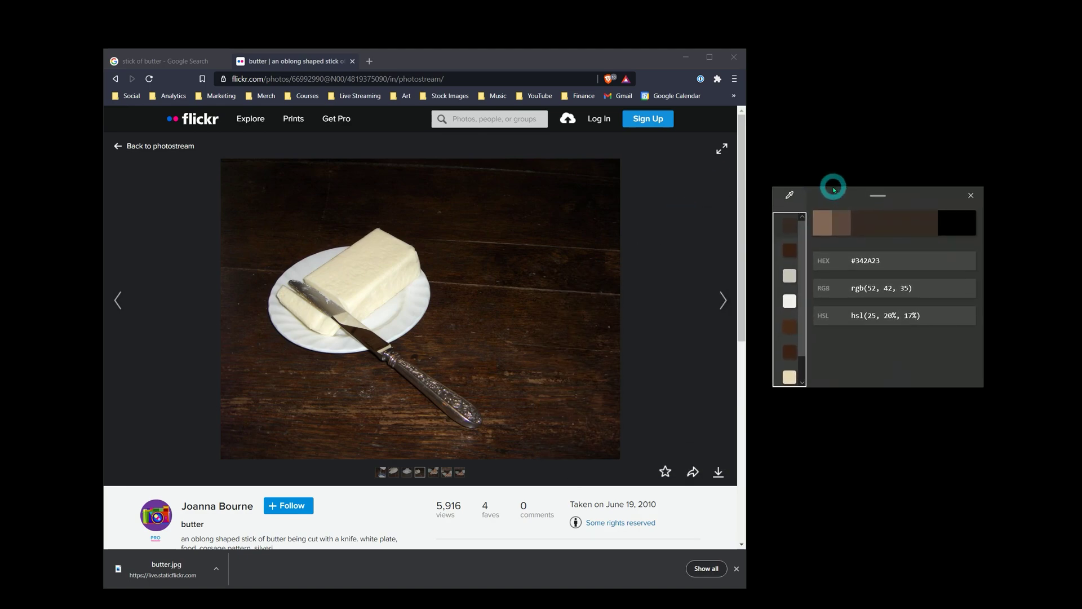
{"action": "left_click_drag", "start_coordinate": [834, 190], "coordinate": [1081, 169]}
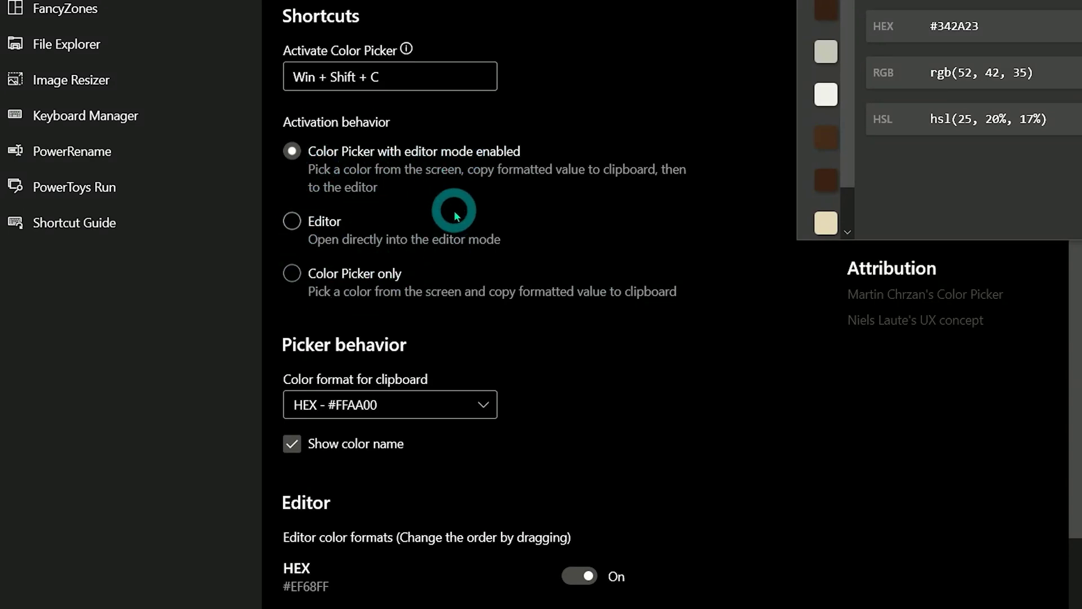
Keep HEX selected as Color Picker's clipboard colour format.
{"action": "left_click", "coordinate": [390, 408]}
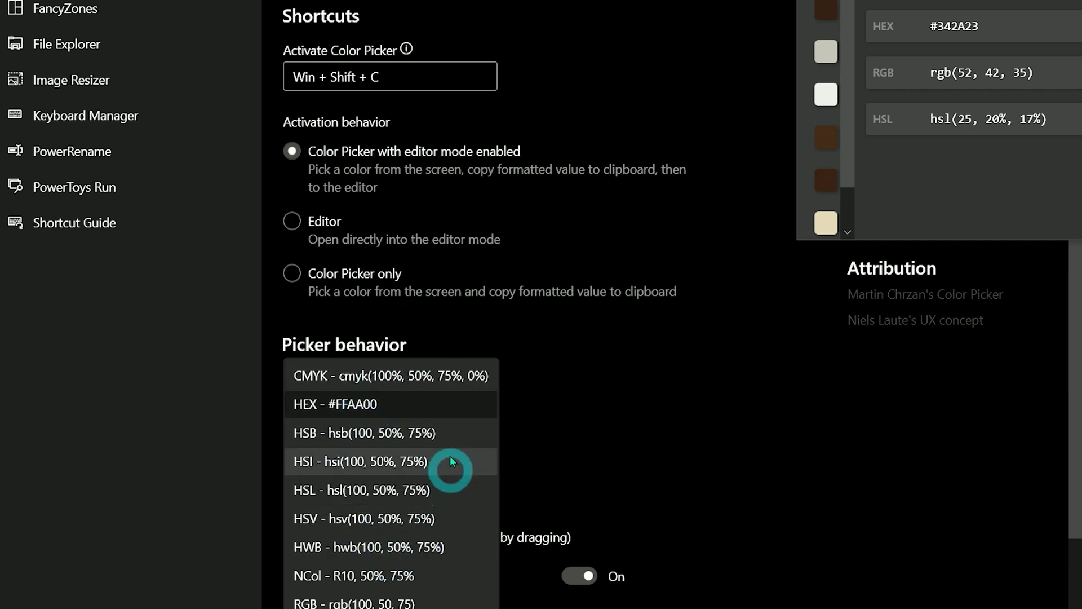
{"action": "left_click", "coordinate": [429, 403]}
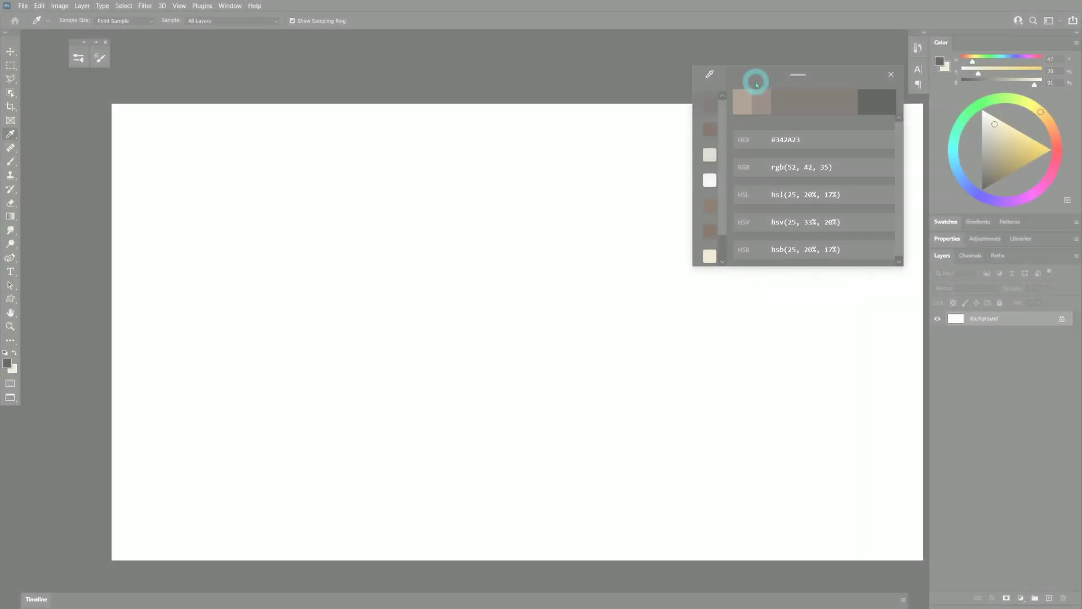
Screen-capture the saved colour swatch column and paste it into Photoshop as a new layer.
{"action": "key", "text": "super+shift+s"}
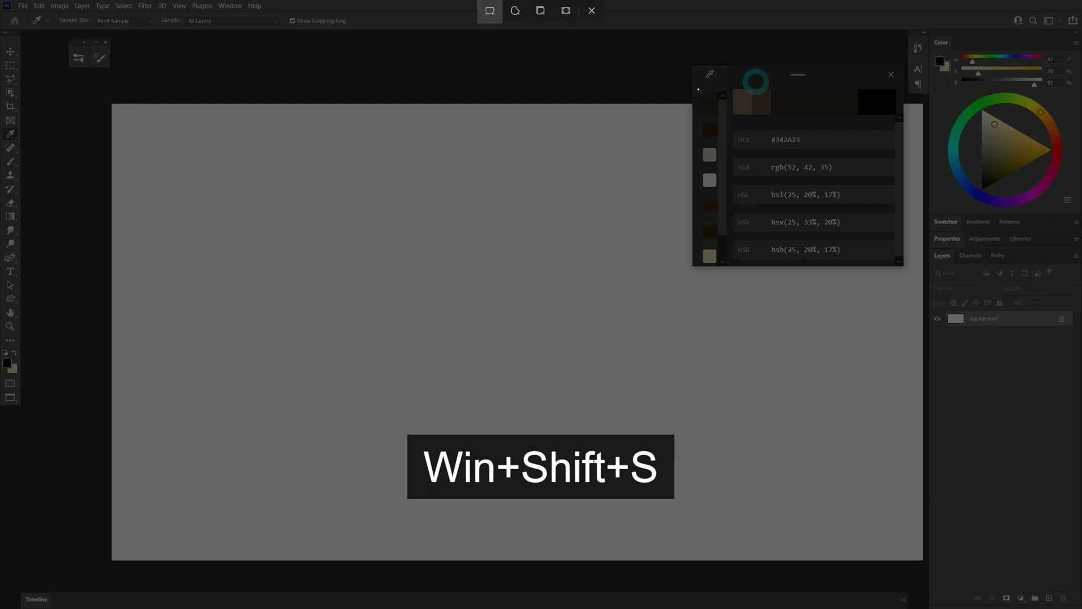
{"action": "left_click_drag", "start_coordinate": [699, 89], "coordinate": [718, 265]}
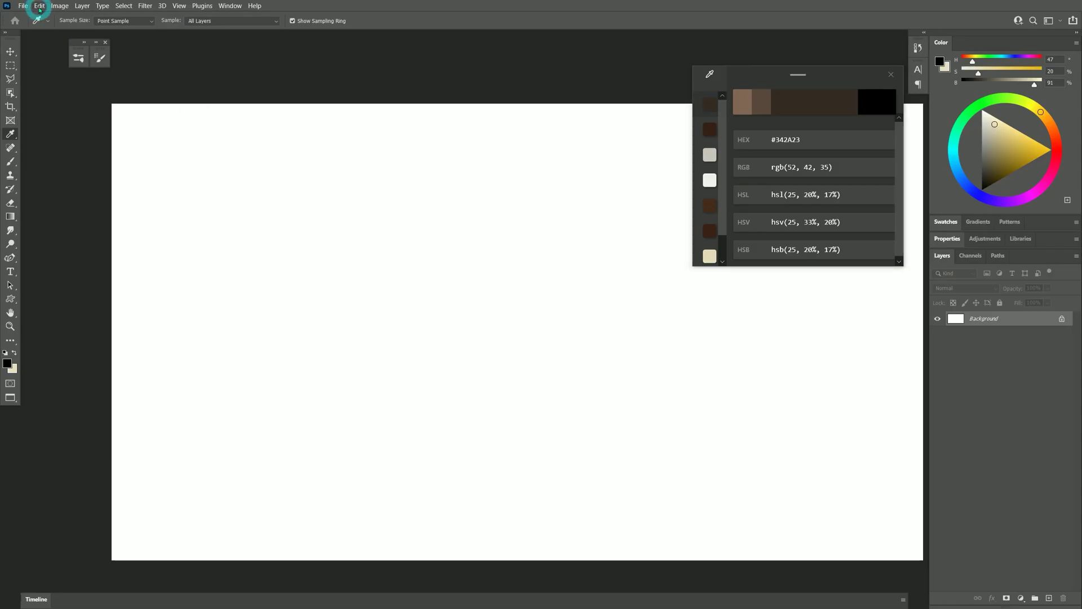
{"action": "left_click", "coordinate": [40, 7]}
{"action": "left_click", "coordinate": [49, 93]}
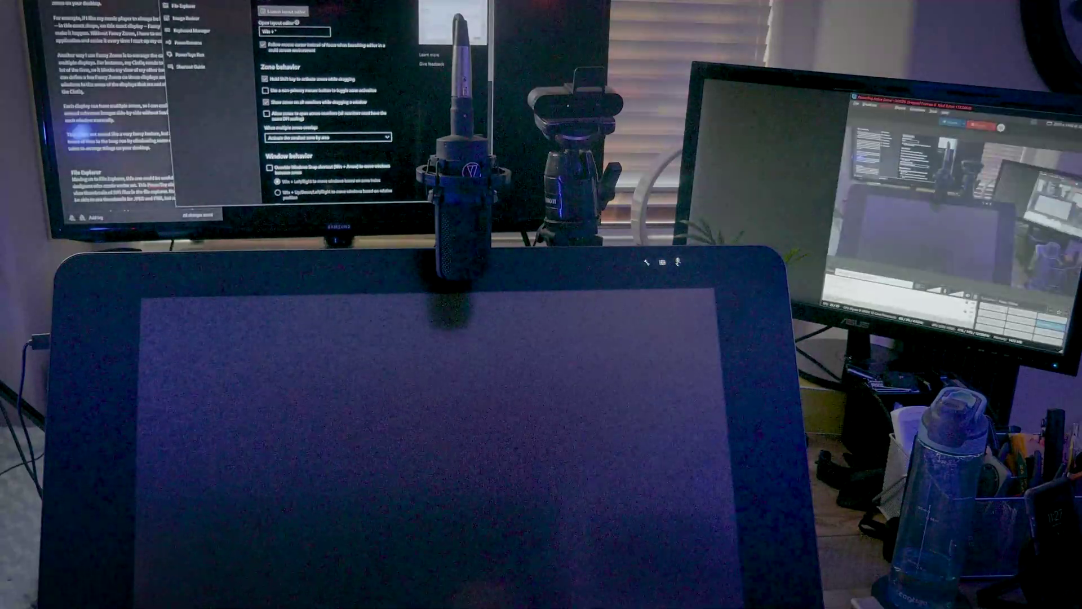
Snap the document window and the FancyZones settings window into the pen display's centre zone.
{"action": "left_click_drag", "start_coordinate": [107, 11], "coordinate": [438, 347]}
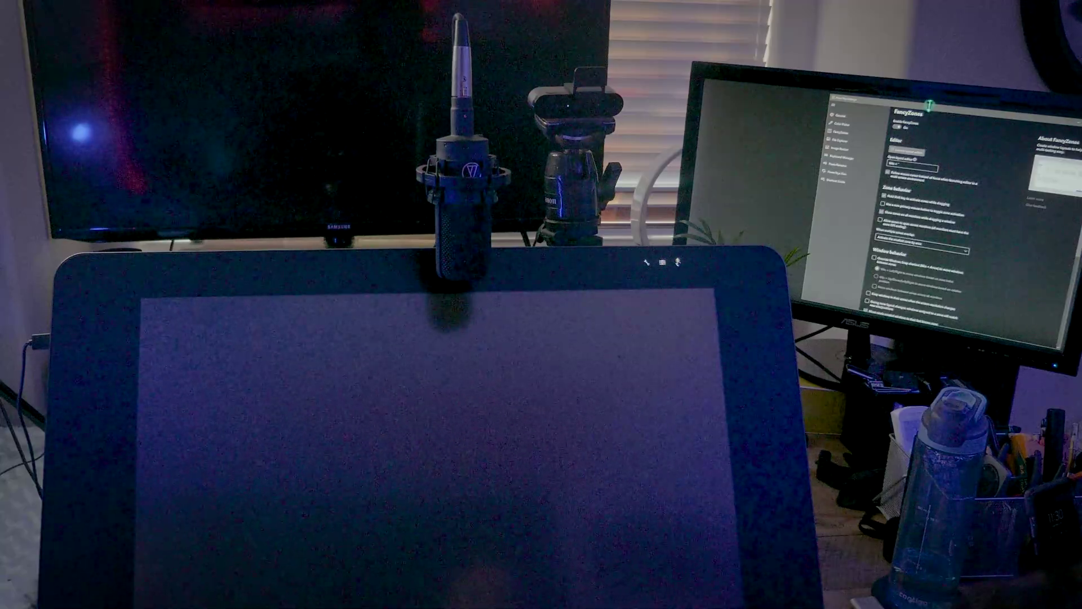
{"action": "left_click_drag", "start_coordinate": [929, 105], "coordinate": [404, 328]}
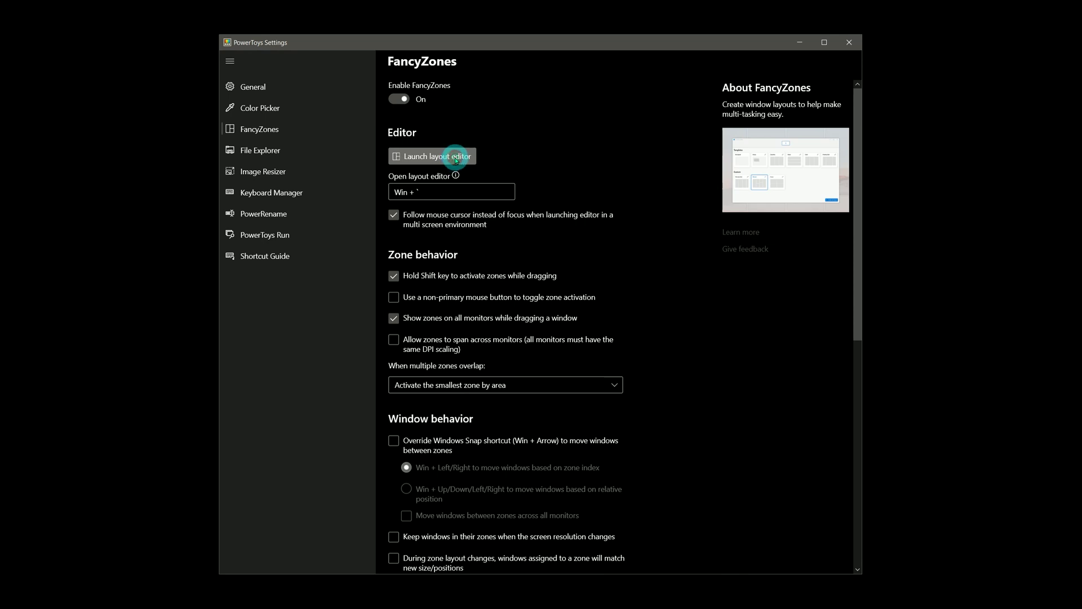
Open the FancyZones layout editor and review the zone layouts of monitors 2, 3, 2, then 1.
{"action": "left_click", "coordinate": [456, 160]}
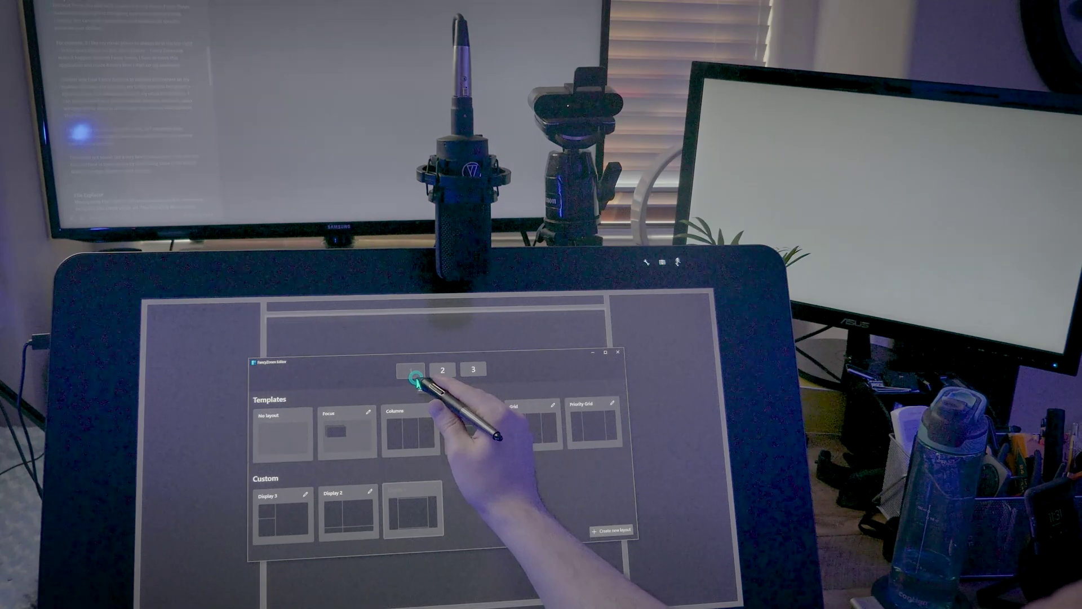
{"action": "left_click", "coordinate": [443, 371]}
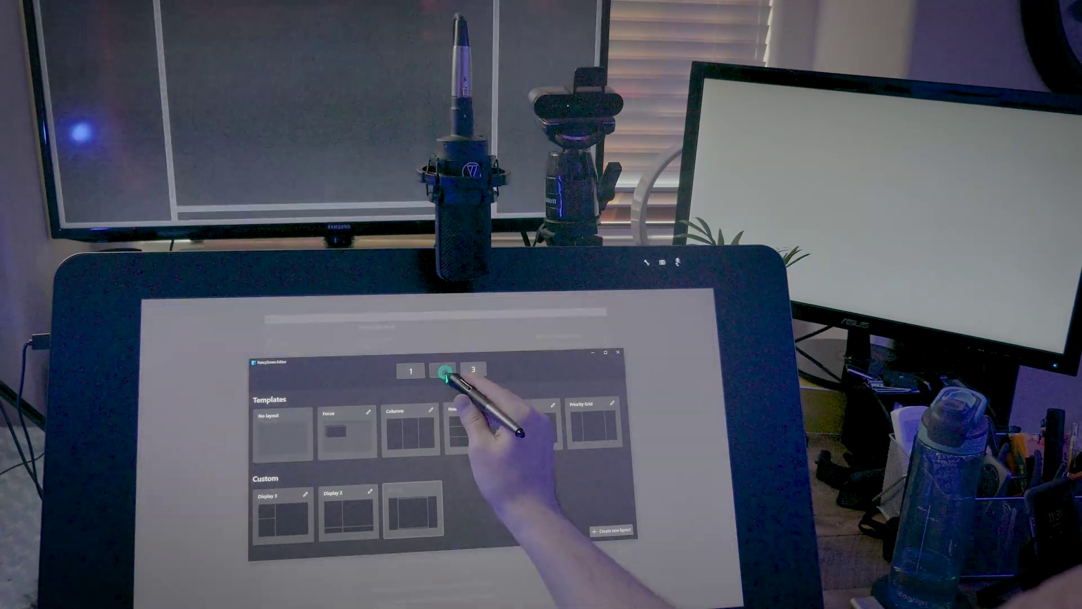
{"action": "left_click", "coordinate": [473, 371]}
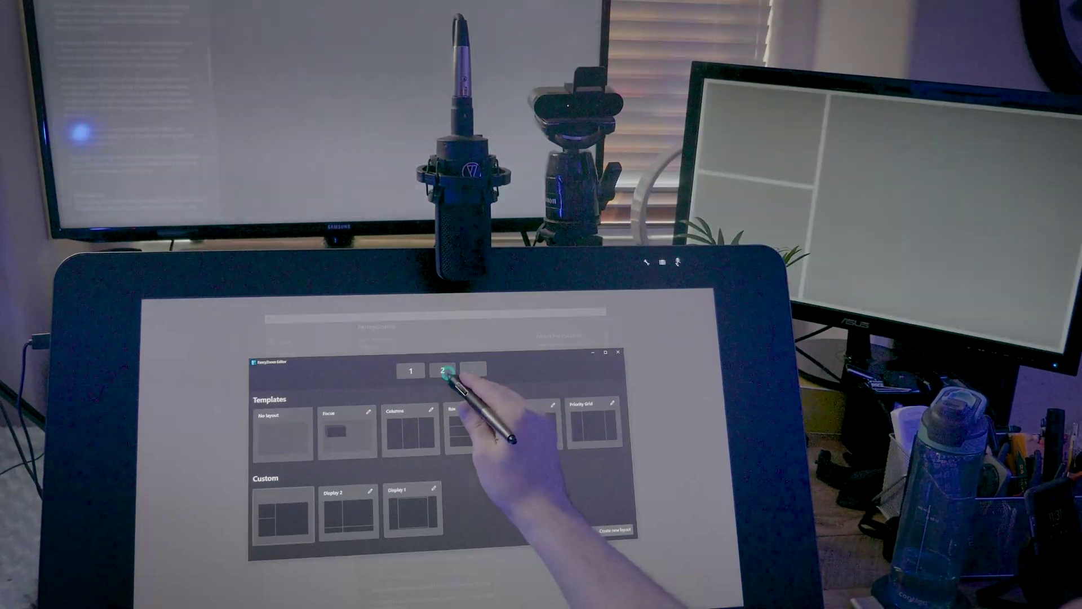
{"action": "left_click", "coordinate": [442, 371]}
{"action": "left_click", "coordinate": [412, 372]}
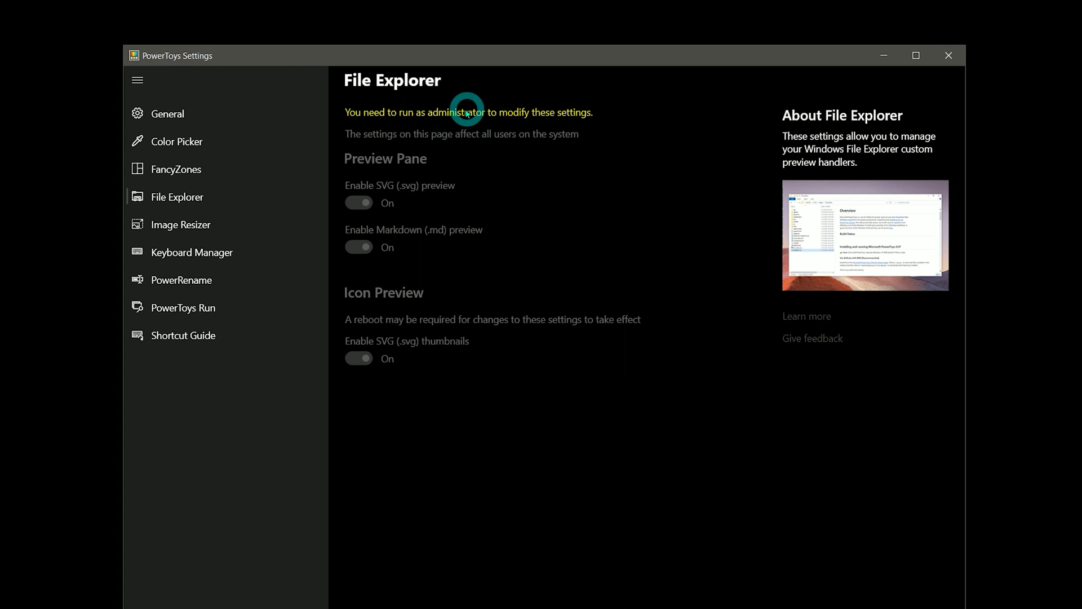
Visit the General and File Explorer pages, then switch Color Picker off before moving to Image Resizer.
{"action": "left_click", "coordinate": [168, 114]}
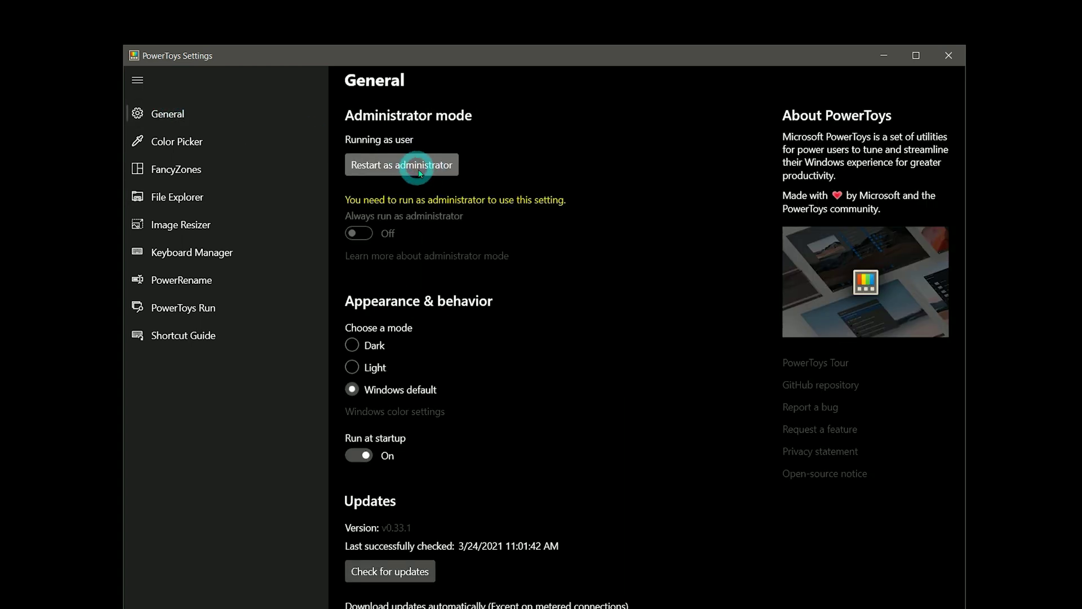
{"action": "left_click", "coordinate": [226, 197]}
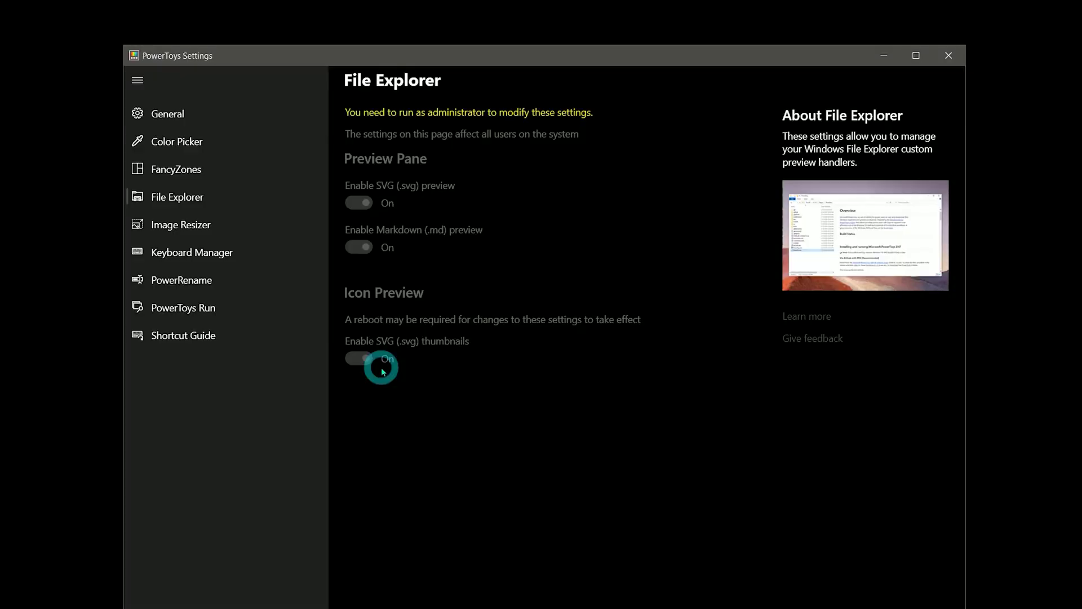
{"action": "left_click", "coordinate": [215, 169]}
{"action": "left_click", "coordinate": [254, 141]}
{"action": "left_click", "coordinate": [359, 131]}
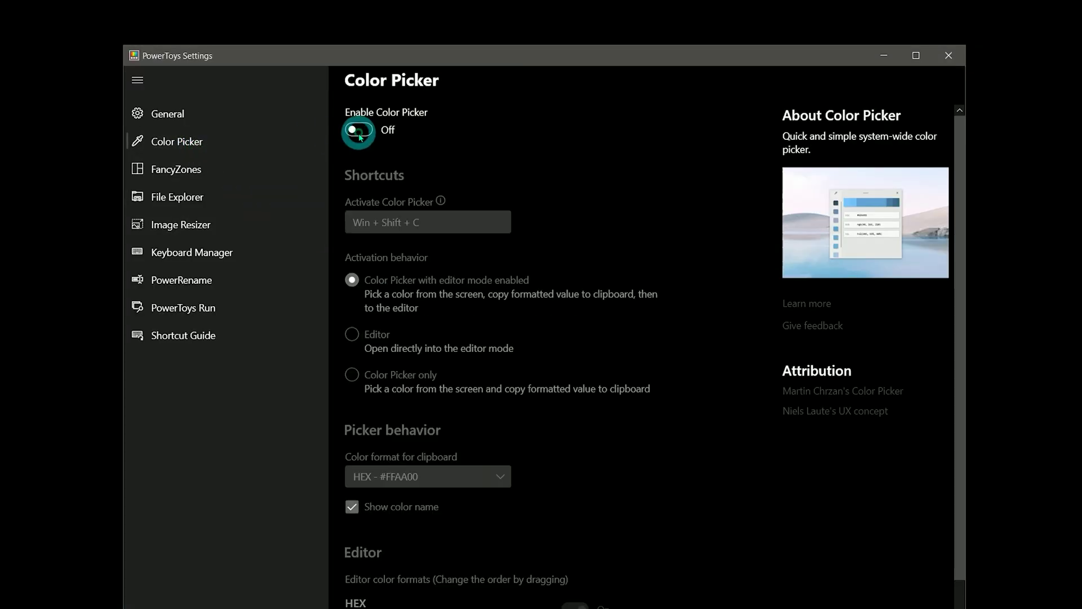
{"action": "left_click", "coordinate": [190, 233]}
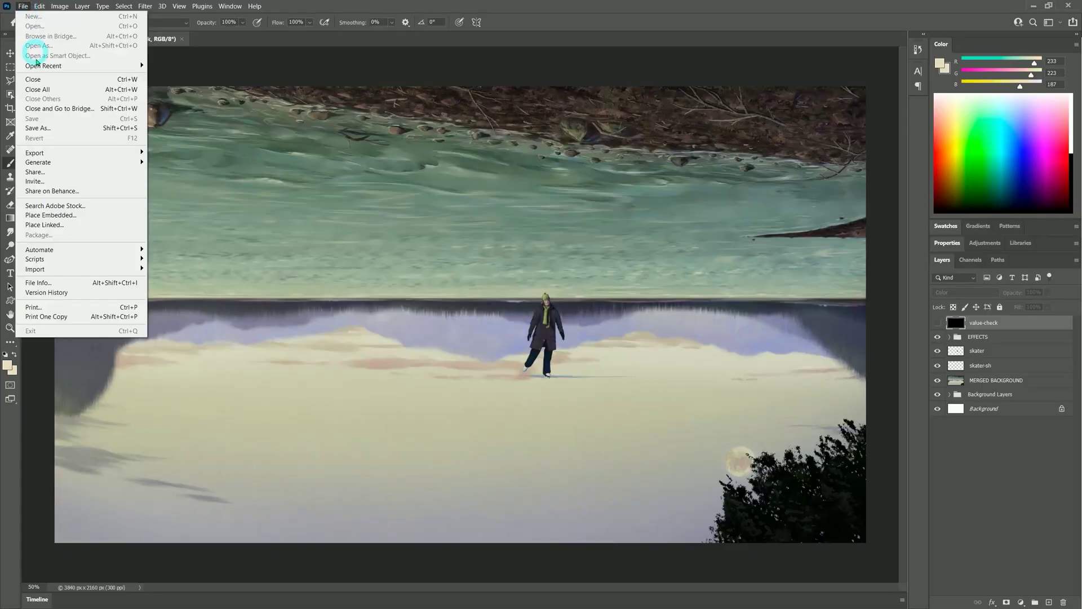
Open Photoshop's batch image processing settings, then cancel them.
{"action": "mouse_move", "coordinate": [115, 264]}
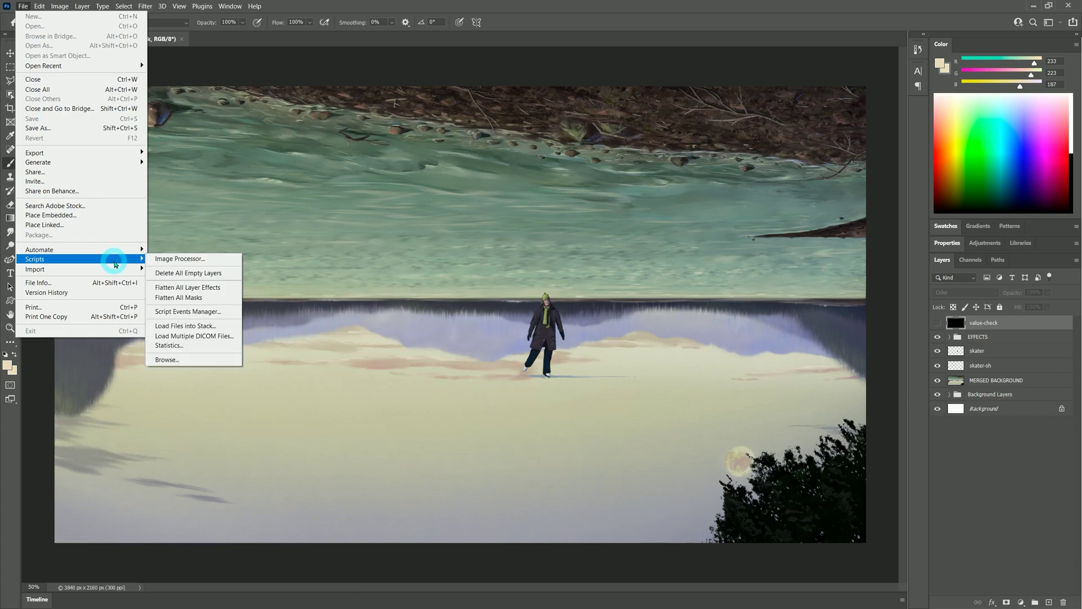
{"action": "left_click", "coordinate": [208, 261]}
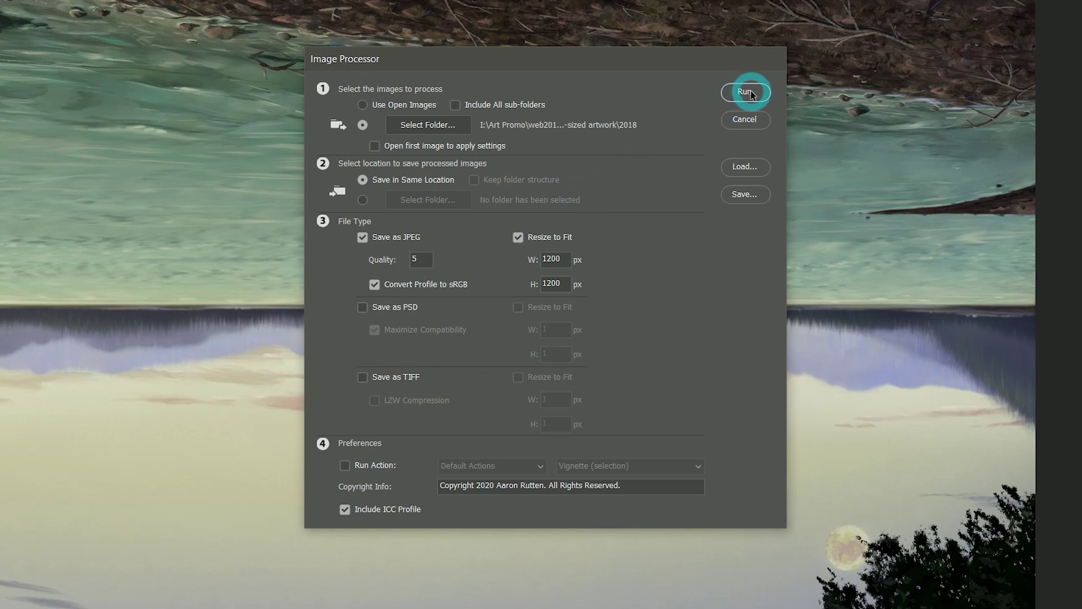
{"action": "left_click", "coordinate": [754, 121]}
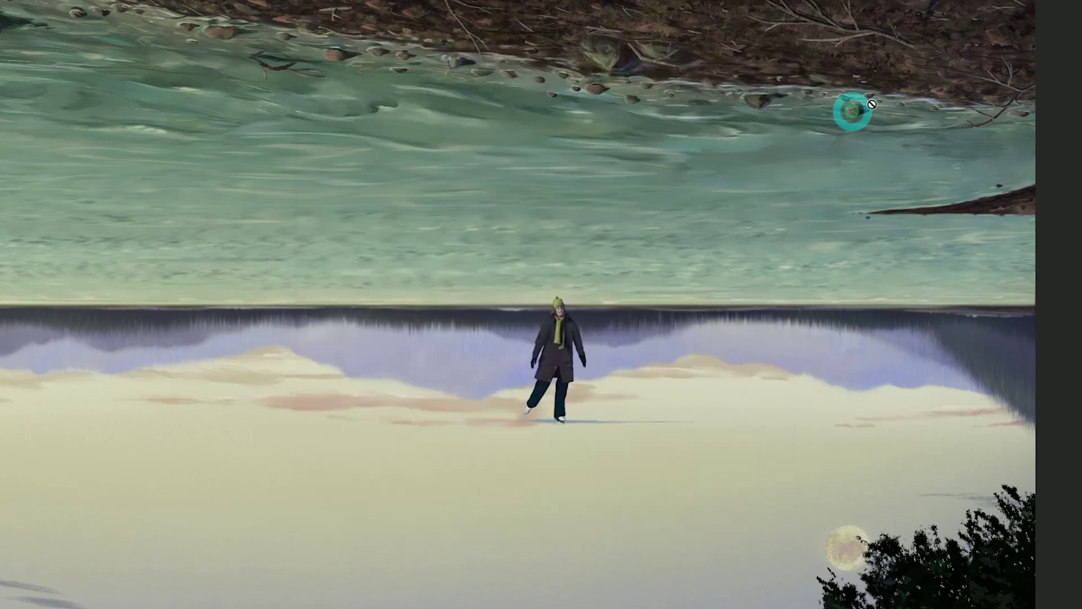
Export the seascape painting as a 1200 × 675 PNG copy.
{"action": "left_click", "coordinate": [23, 6]}
{"action": "mouse_move", "coordinate": [90, 149]}
{"action": "left_click", "coordinate": [219, 165]}
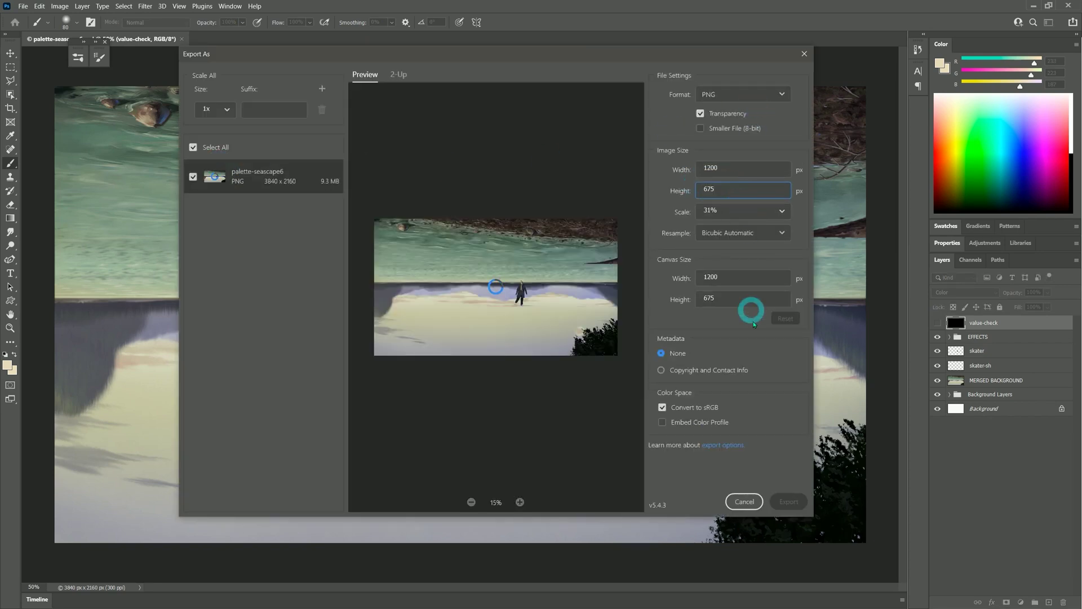
{"action": "left_click", "coordinate": [788, 501]}
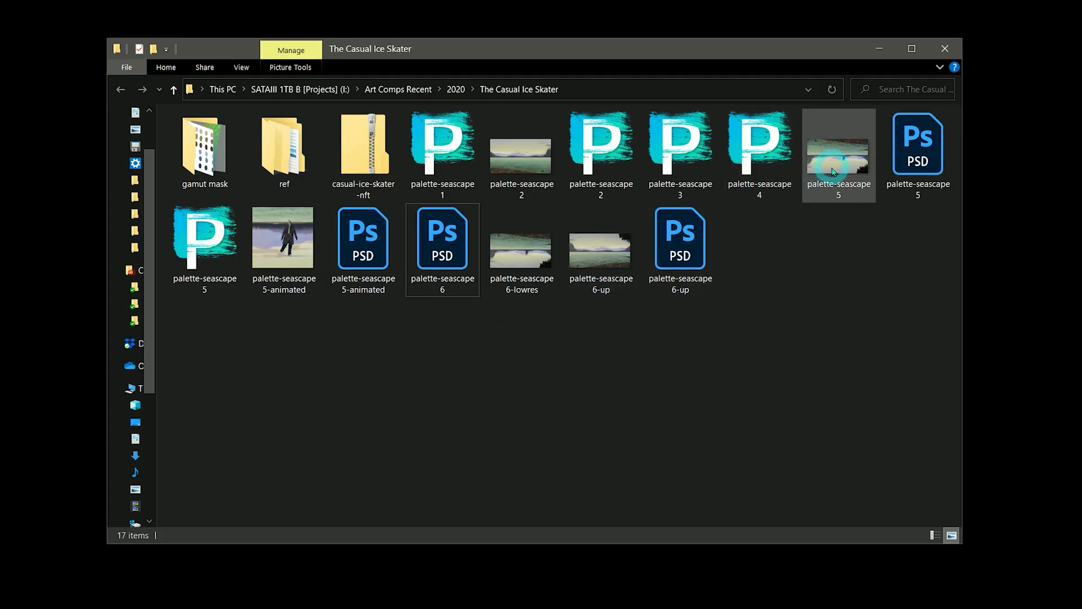
Resize palette-seascape 5 to the Small preset and open the resulting copy.
{"action": "right_click", "coordinate": [834, 170]}
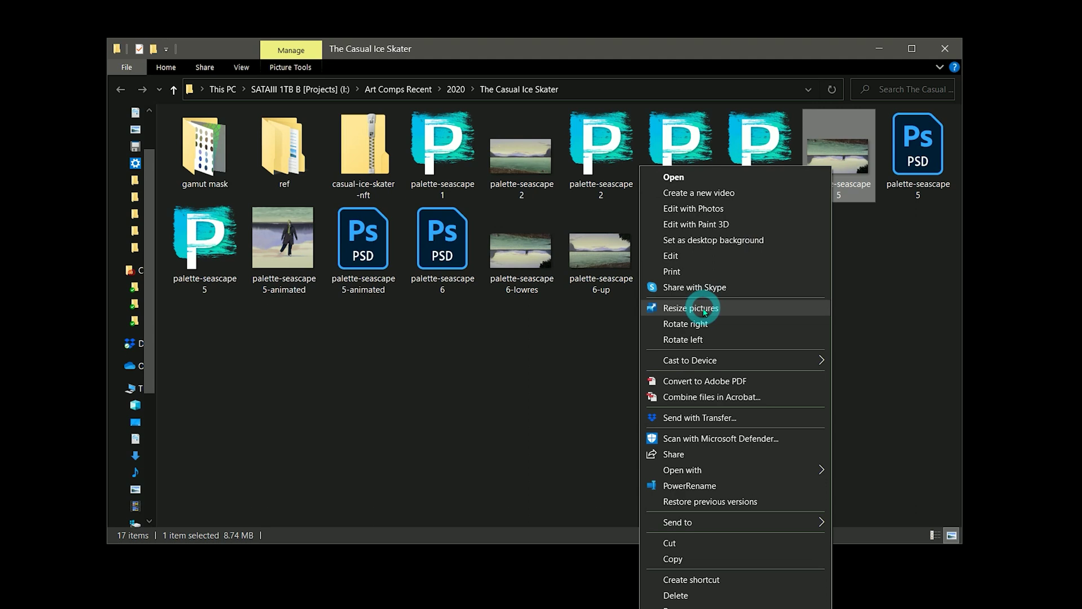
{"action": "left_click", "coordinate": [690, 308]}
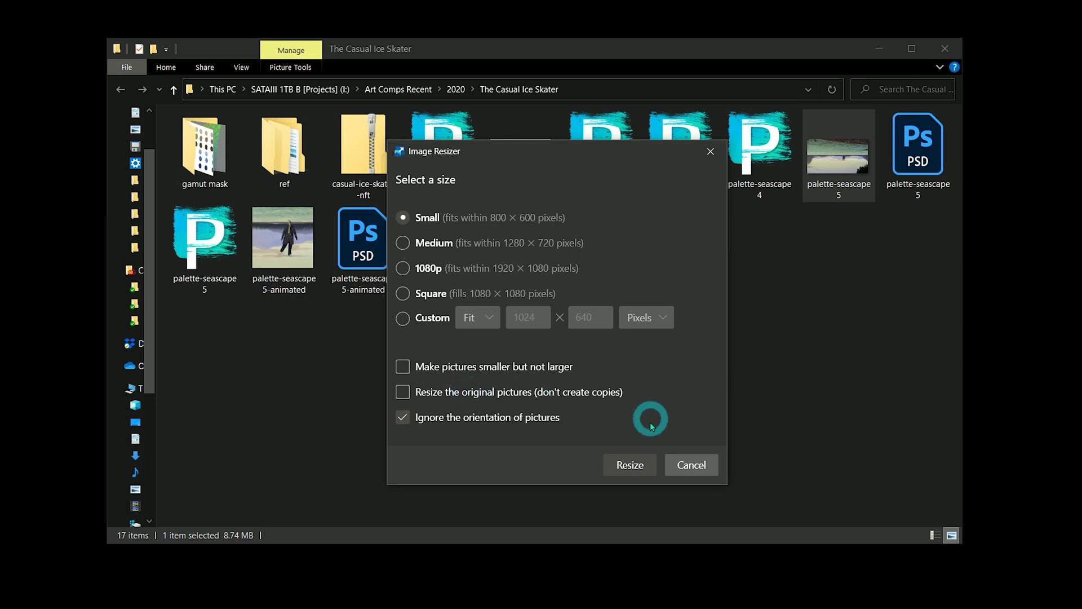
{"action": "left_click", "coordinate": [632, 464]}
{"action": "double_click", "coordinate": [840, 169]}
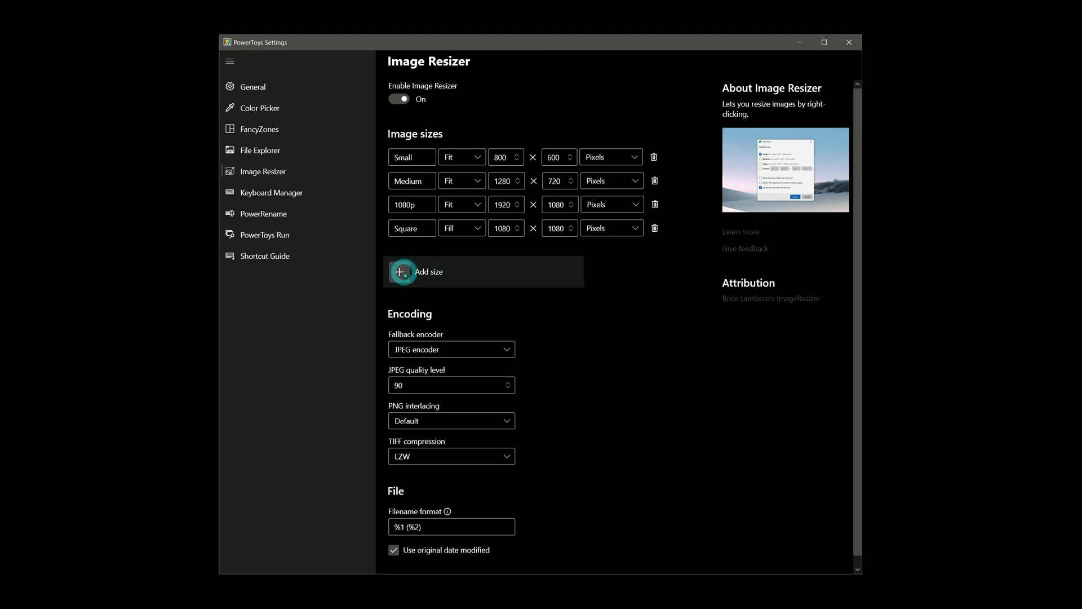
Open the Image Resizer Fallback encoder list and close it, leaving JPEG encoder selected.
{"action": "left_click", "coordinate": [442, 350]}
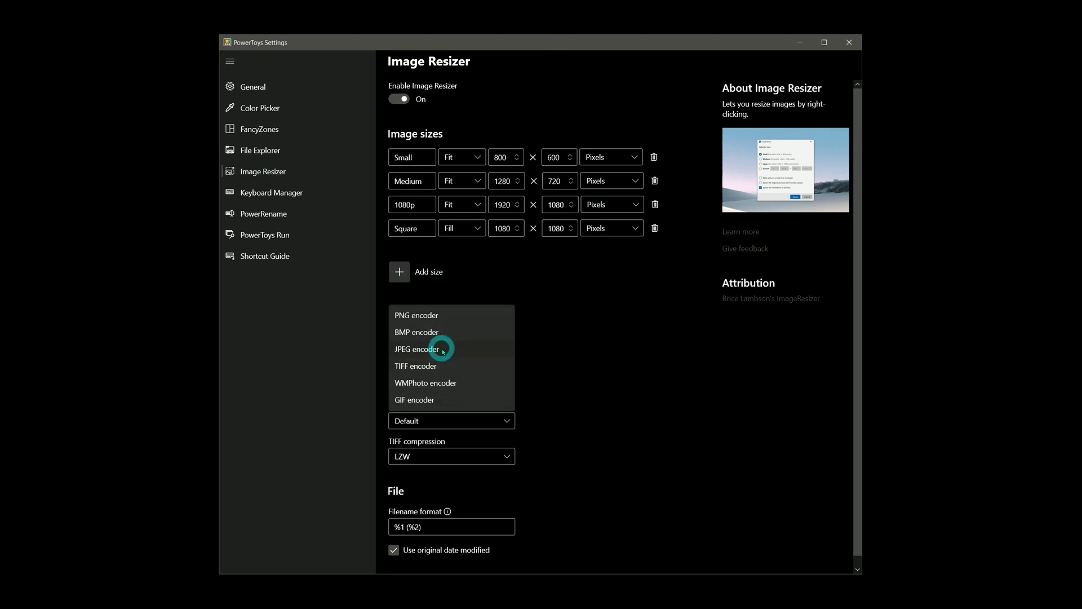
{"action": "left_click", "coordinate": [522, 349]}
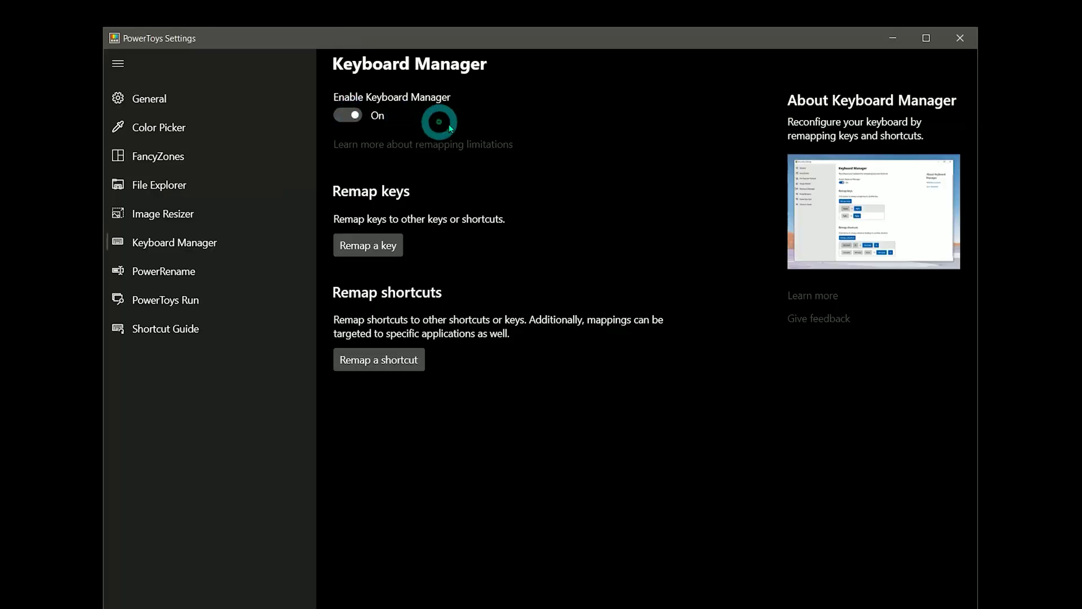
Add a Remap keys row mapping the H key to Ctrl (Left) + Shift (Left) + H.
{"action": "left_click", "coordinate": [360, 245]}
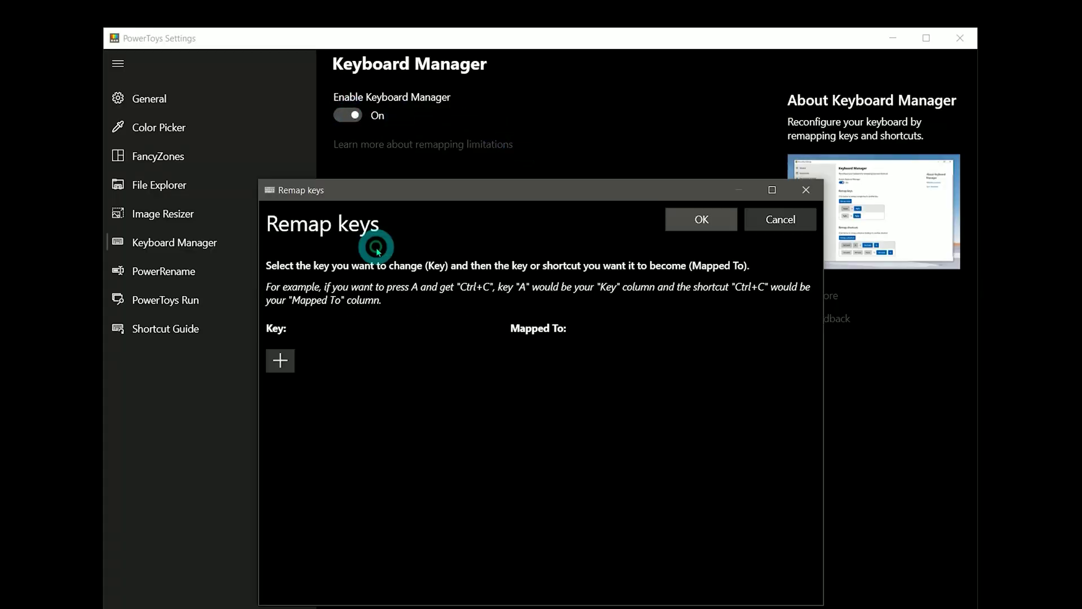
{"action": "left_click", "coordinate": [281, 360]}
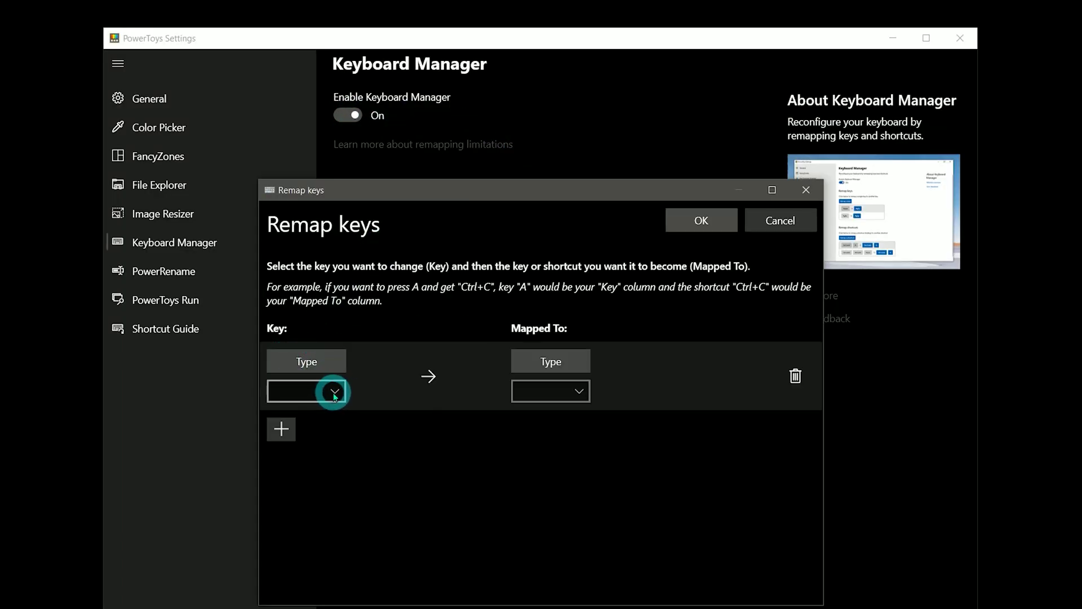
{"action": "left_click", "coordinate": [307, 360]}
{"action": "key", "text": "h"}
{"action": "left_click", "coordinate": [488, 470]}
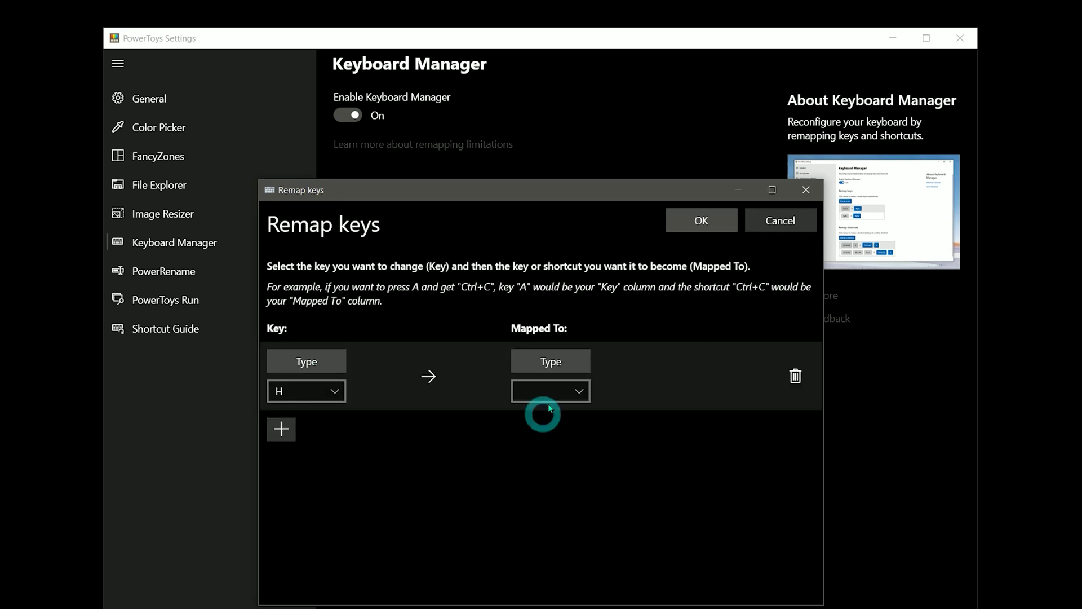
{"action": "left_click", "coordinate": [552, 363]}
{"action": "key", "text": "ctrl+shift+h"}
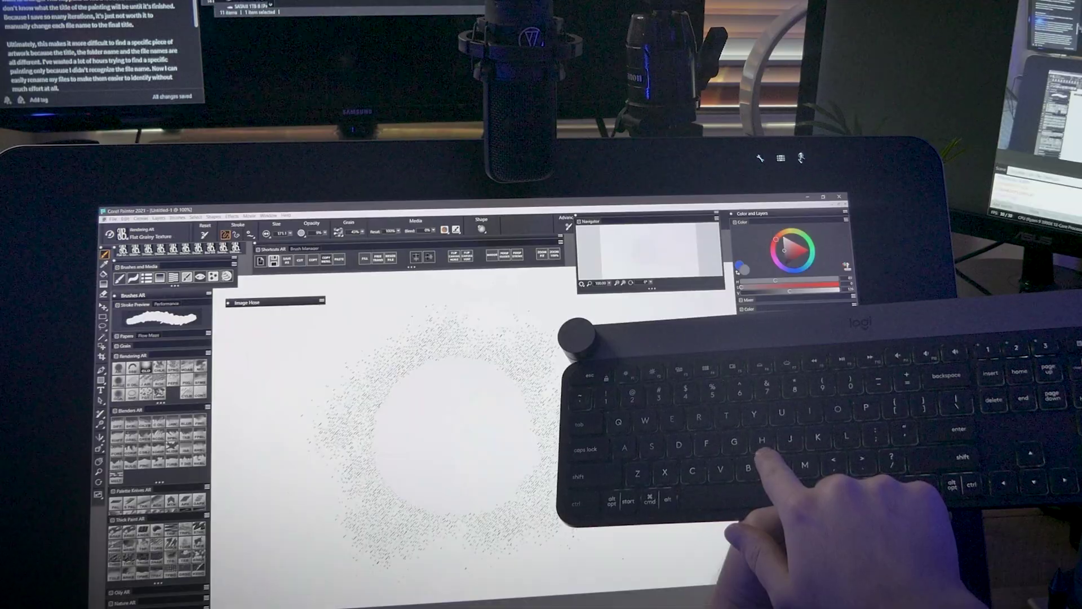
{"action": "key", "text": "ctrl+z"}
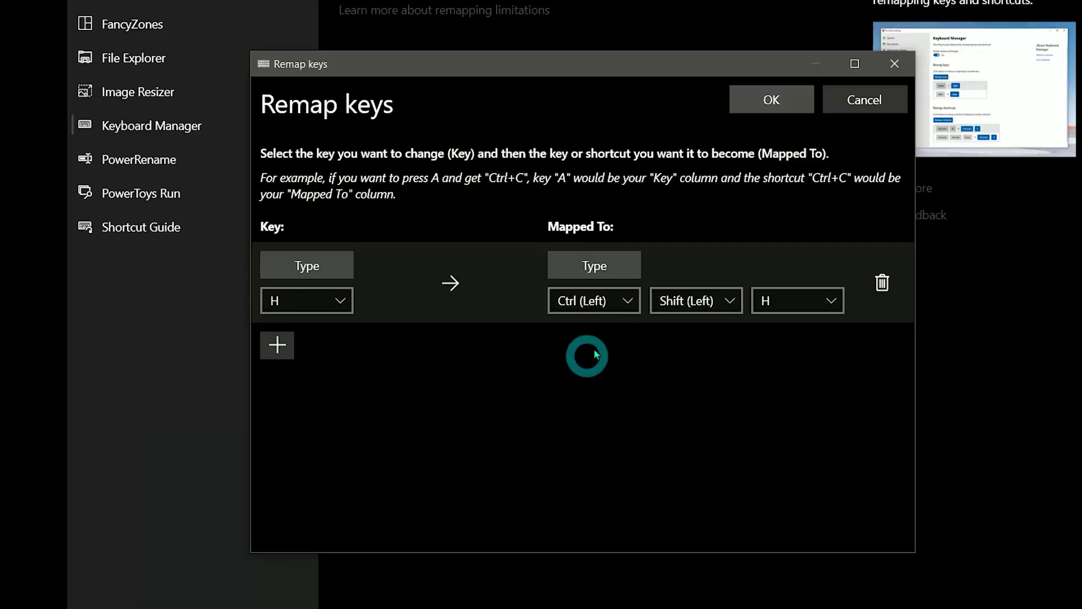
Apply the H remap with OK and choose Continue Anyway at the reassignment warning.
{"action": "left_click", "coordinate": [772, 102]}
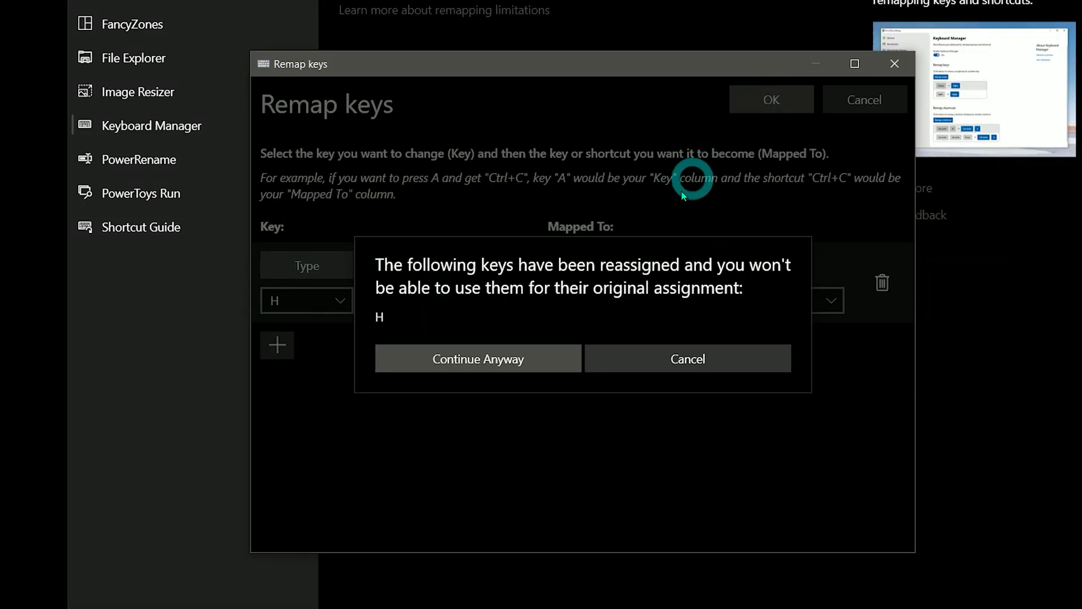
{"action": "left_click", "coordinate": [511, 360]}
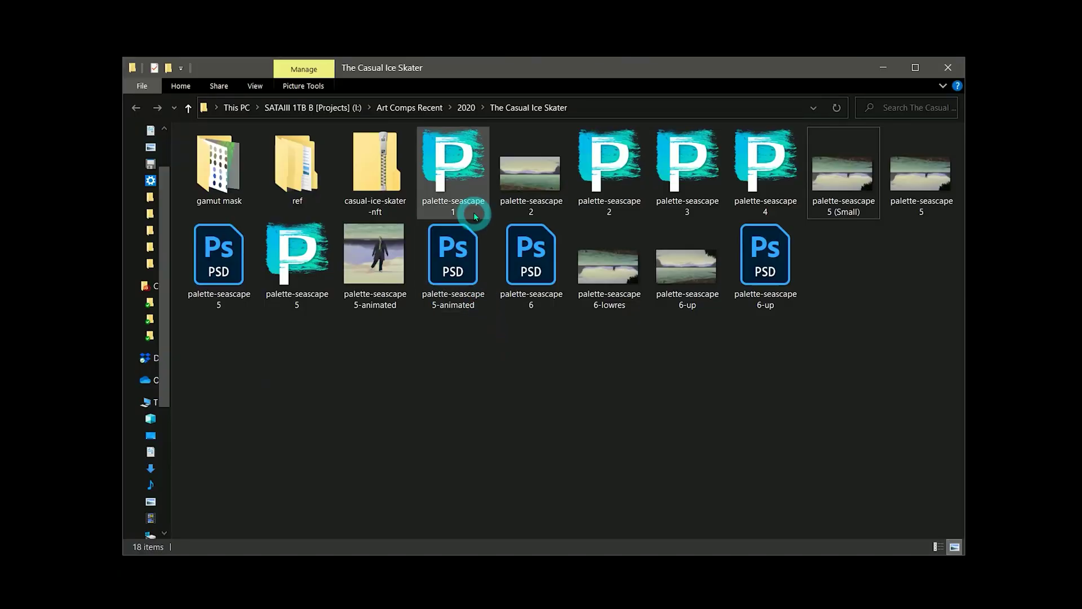
Select palette-seascape 1 through 6-up and PowerRename them, replacing 'palette-seascape' with 'casual-ice-skater'.
{"action": "double_click", "coordinate": [451, 168]}
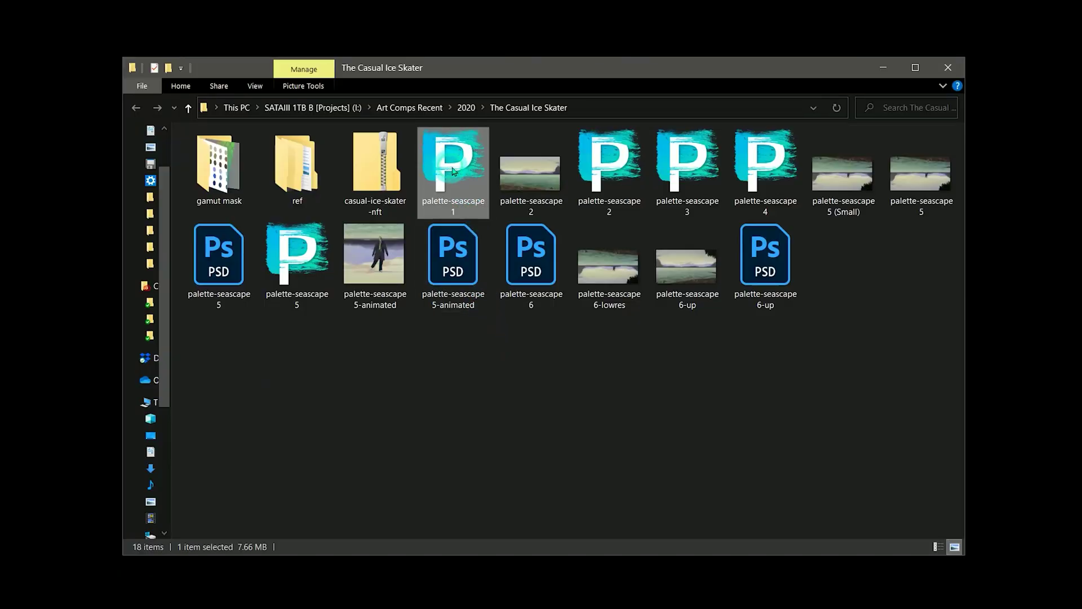
{"action": "left_click", "coordinate": [763, 274], "text": "shift"}
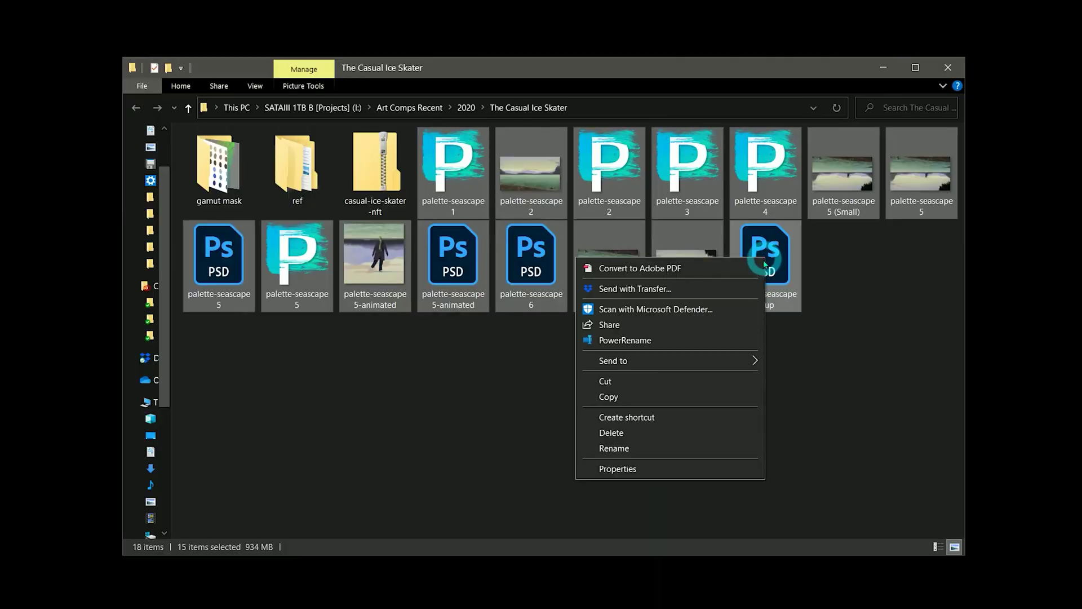
{"action": "left_click", "coordinate": [624, 340]}
{"action": "type", "text": "palette-seascape"}
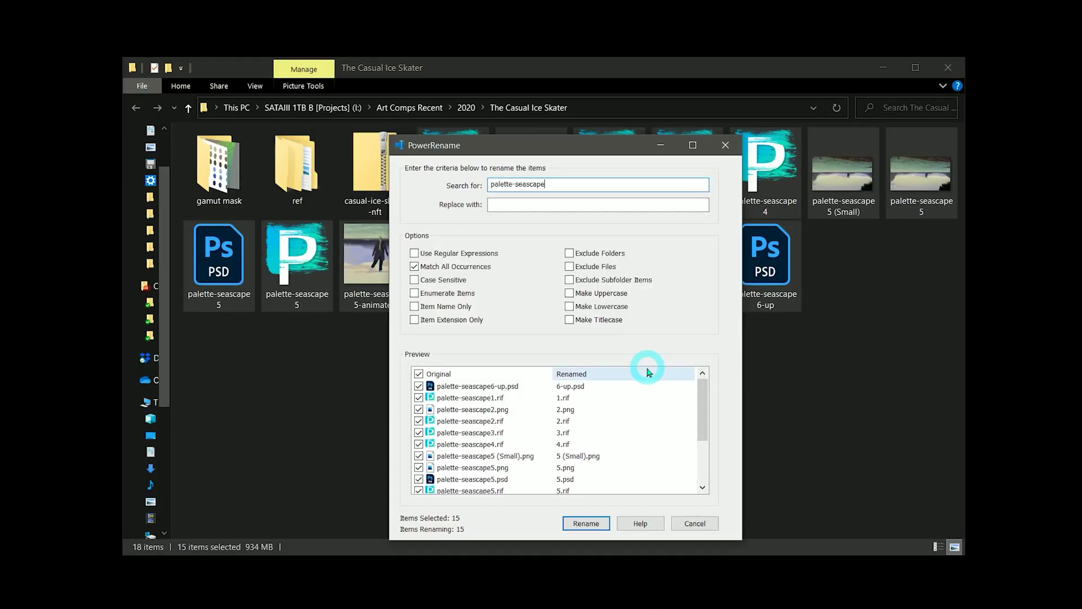
{"action": "left_click", "coordinate": [581, 204]}
{"action": "type", "text": "casual-ice-skater"}
{"action": "left_click", "coordinate": [588, 523]}
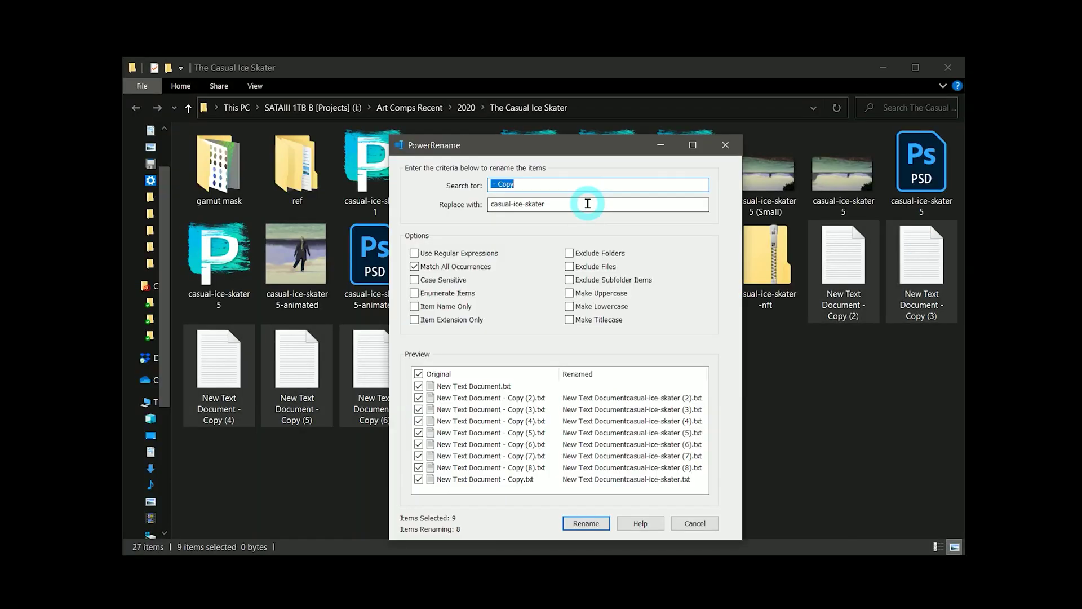
Empty the Replace field and rename, stripping ' - Copy' from the copied text documents.
{"action": "key", "text": "Tab"}
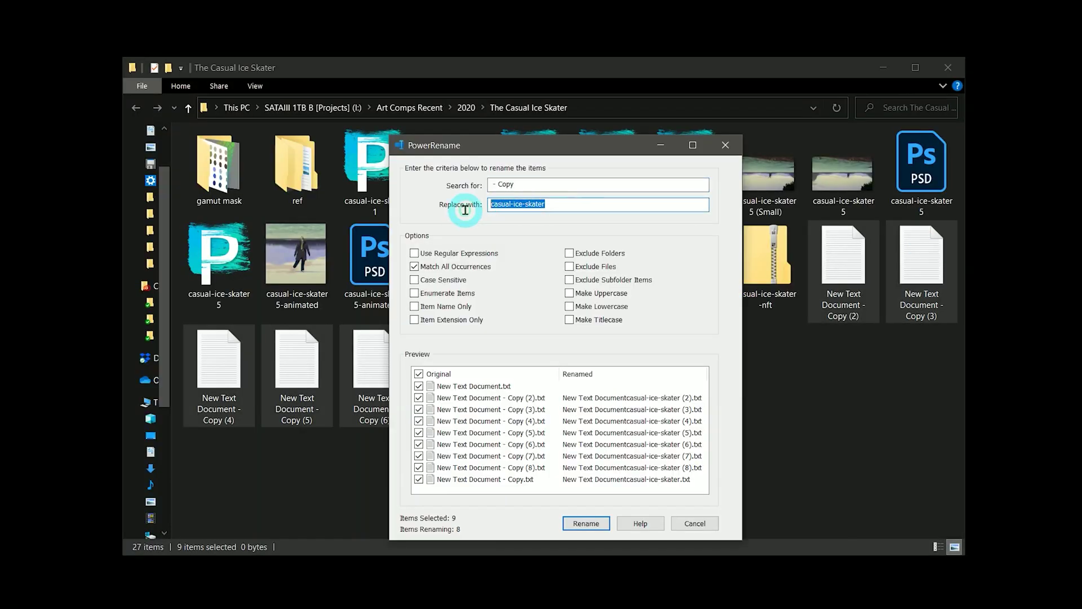
{"action": "key", "text": "BackSpace"}
{"action": "key", "text": "Return"}
{"action": "left_click", "coordinate": [663, 473]}
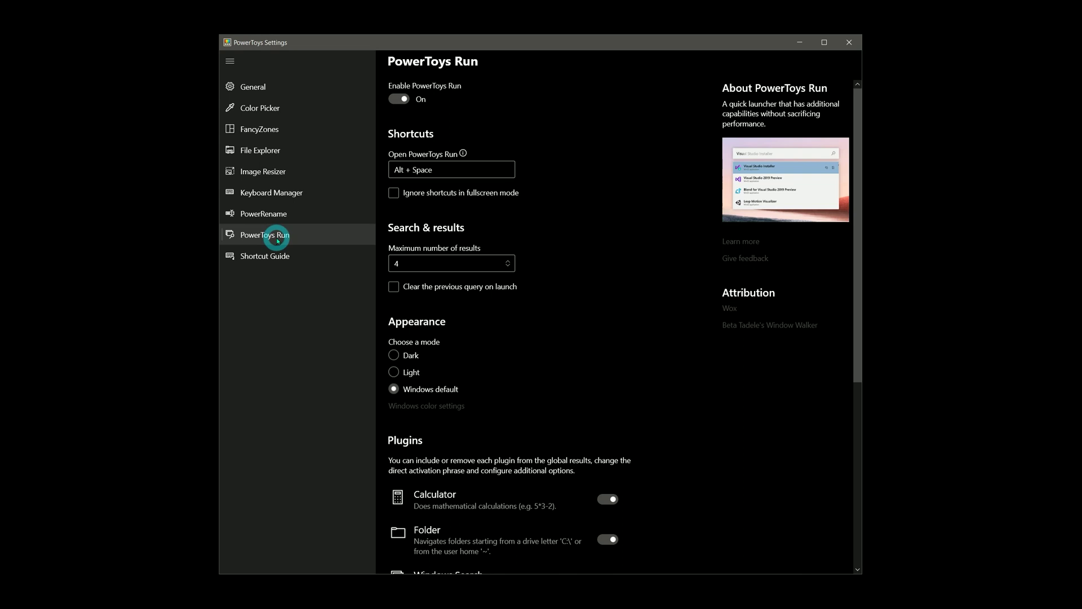
In PowerToys Run, search 'casual ice skate', pick Adobe Photoshop 2021, then search 'unicor'.
{"action": "key", "text": "alt+space"}
{"action": "type", "text": "casual ice sk"}
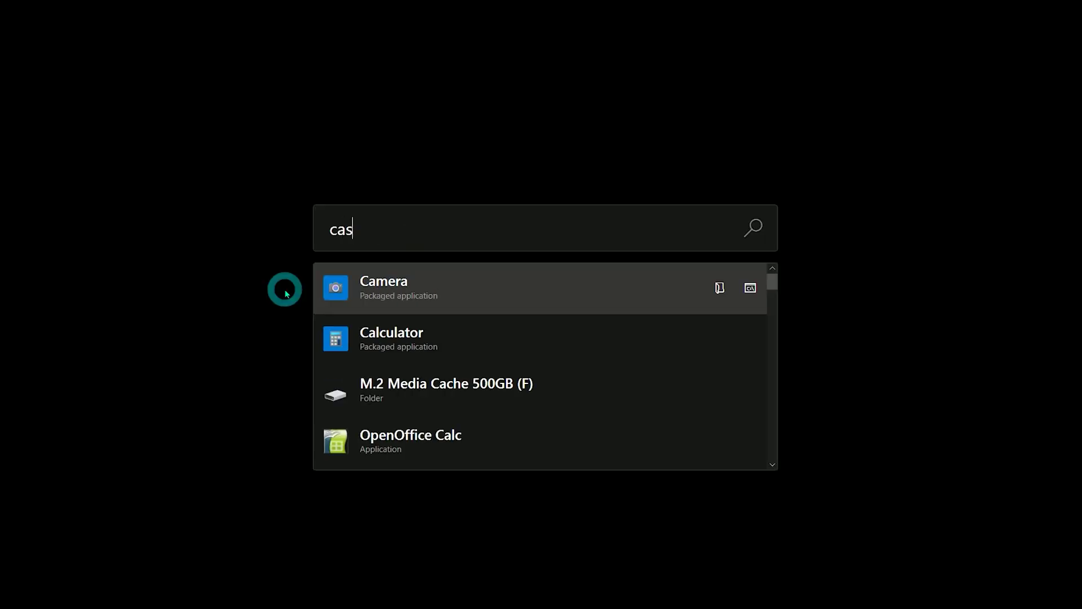
{"action": "type", "text": "ate"}
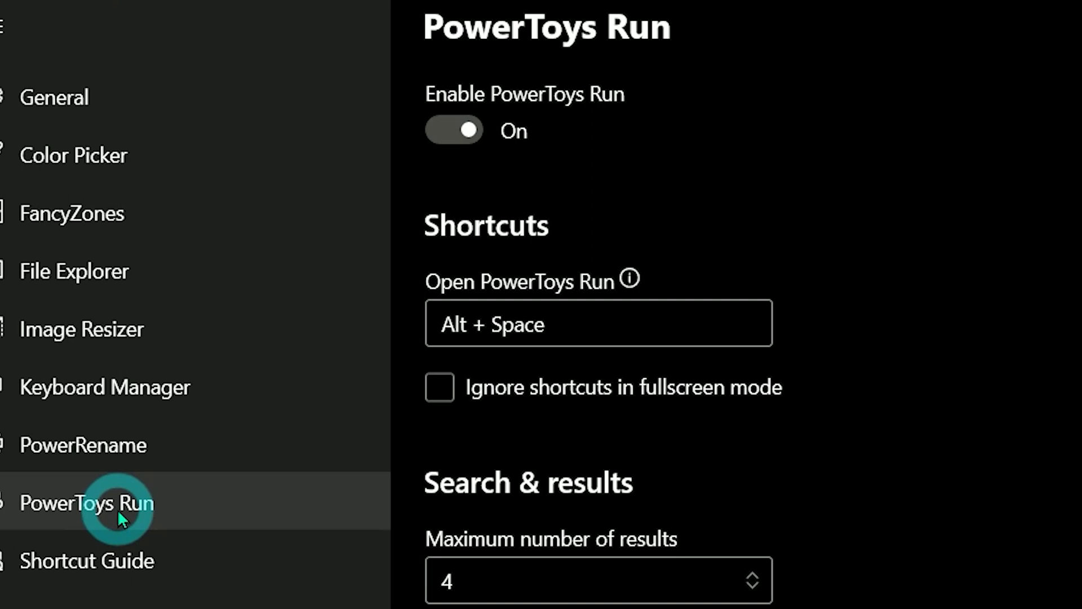
{"action": "left_click", "coordinate": [444, 237]}
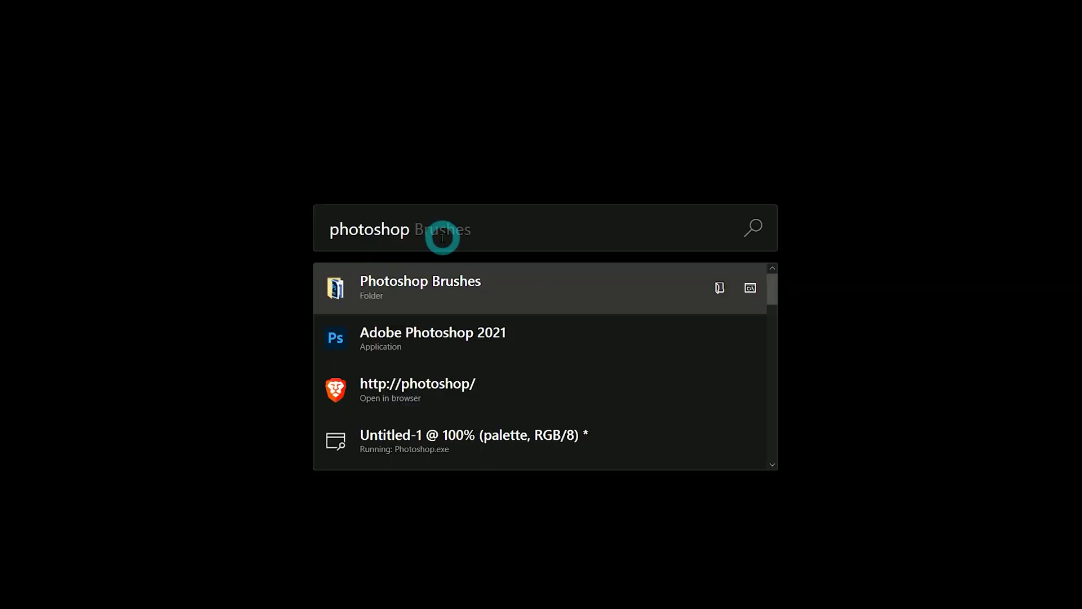
{"action": "left_click", "coordinate": [450, 347]}
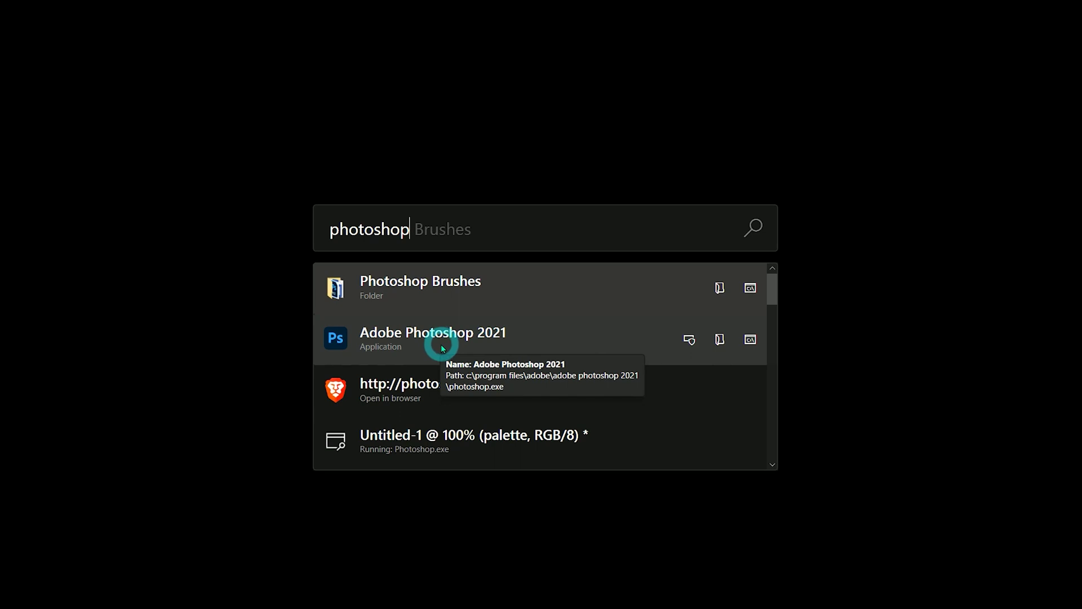
{"action": "type", "text": "unico"}
{"action": "type", "text": "rn"}
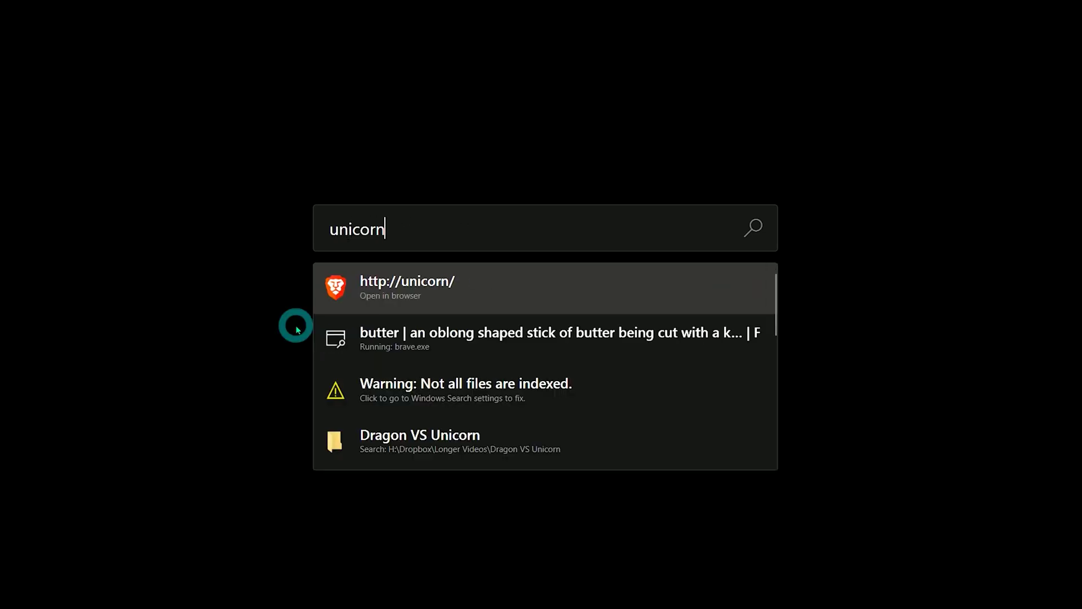
{"action": "scroll", "coordinate": [764, 350], "scroll_direction": "down", "scroll_amount": 3}
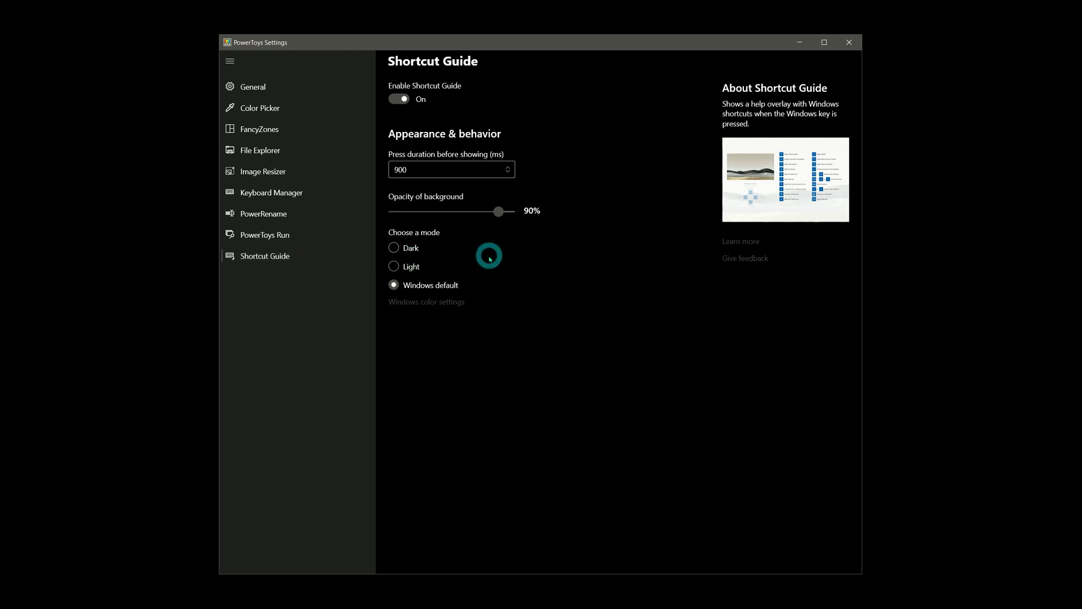
Hold the Windows key to display the Shortcut Guide overlay of Windows-key shortcuts.
{"action": "key", "text": "super"}
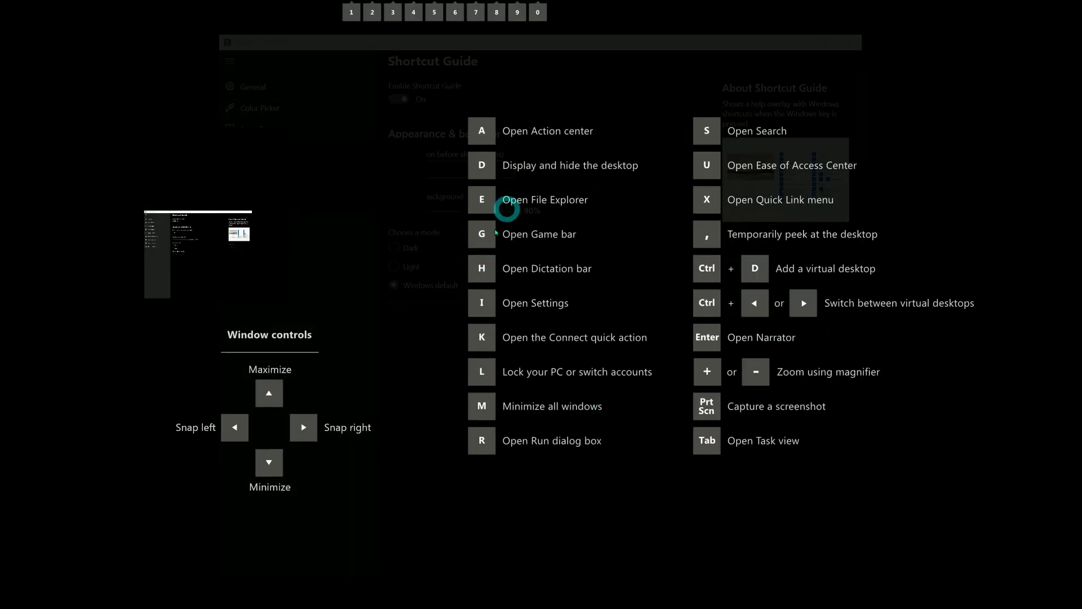